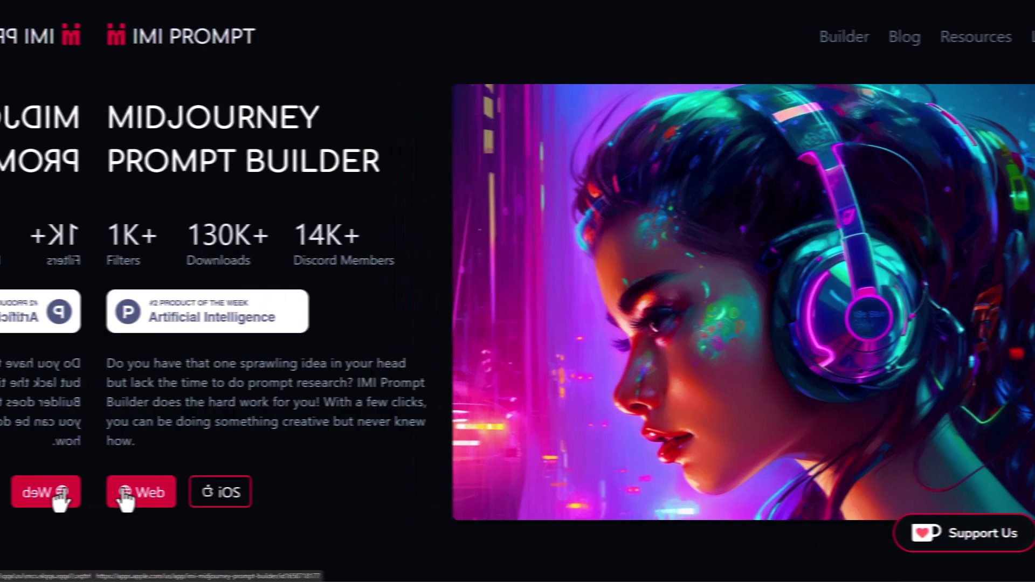
Open the Midjourney Prompt Builder from the IMI Prompt home page.
{"action": "left_click", "coordinate": [35, 493]}
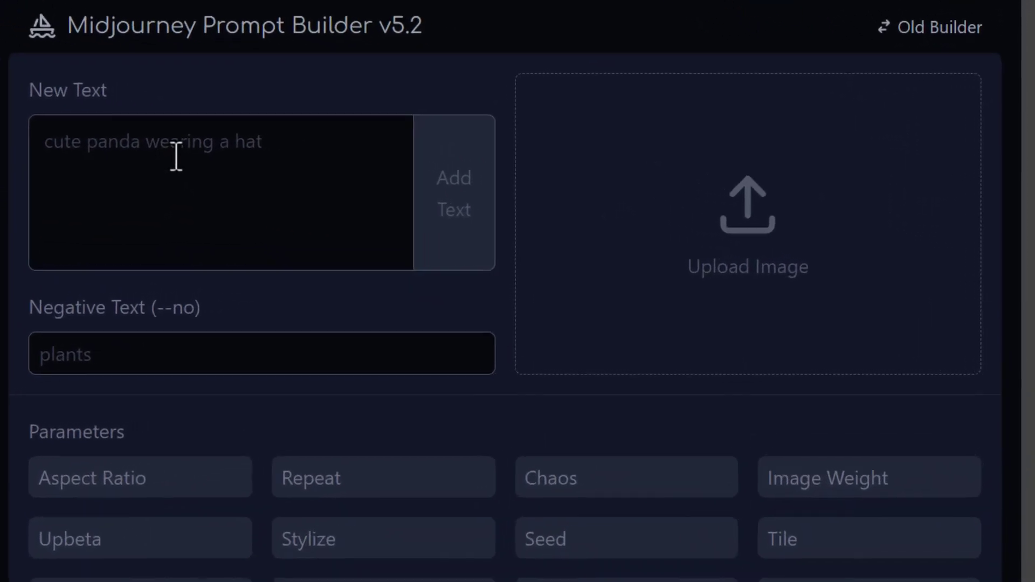
Add 'a samurai standing in the wilderness' to the prompt as text.
{"action": "type", "text": "nding in the wilderness"}
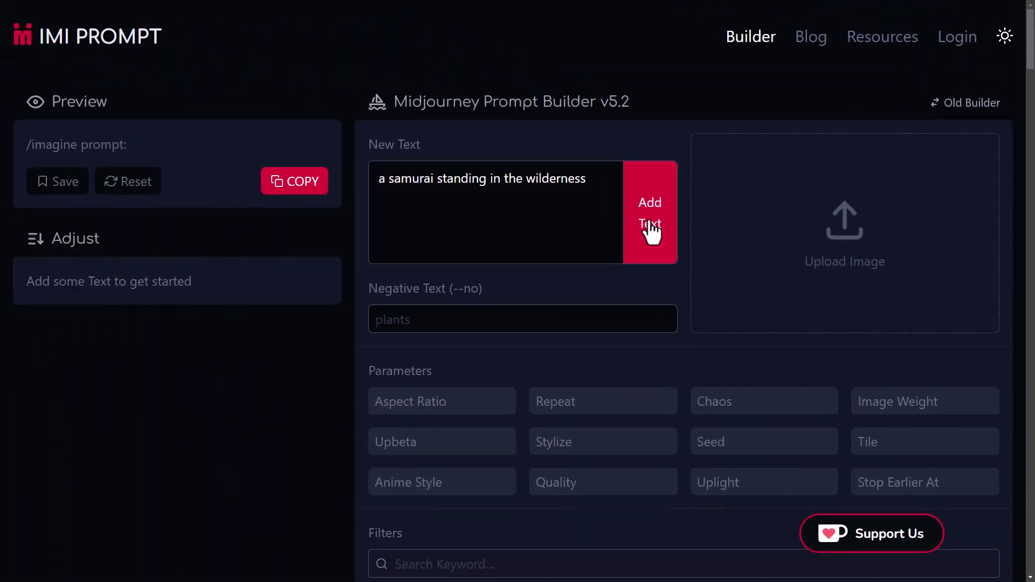
{"action": "left_click", "coordinate": [651, 231]}
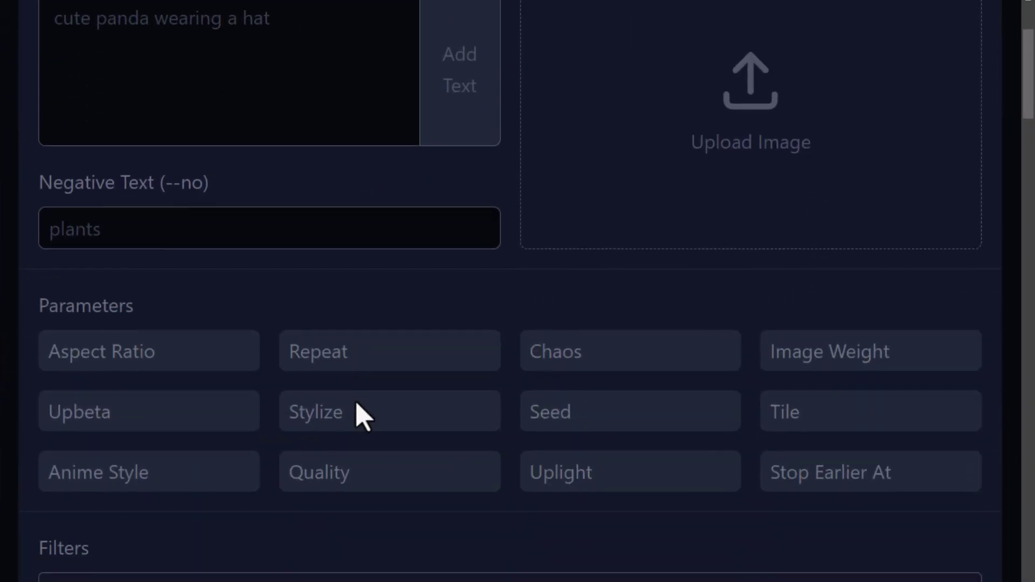
{"action": "scroll", "coordinate": [356, 415], "scroll_direction": "down", "scroll_amount": 2}
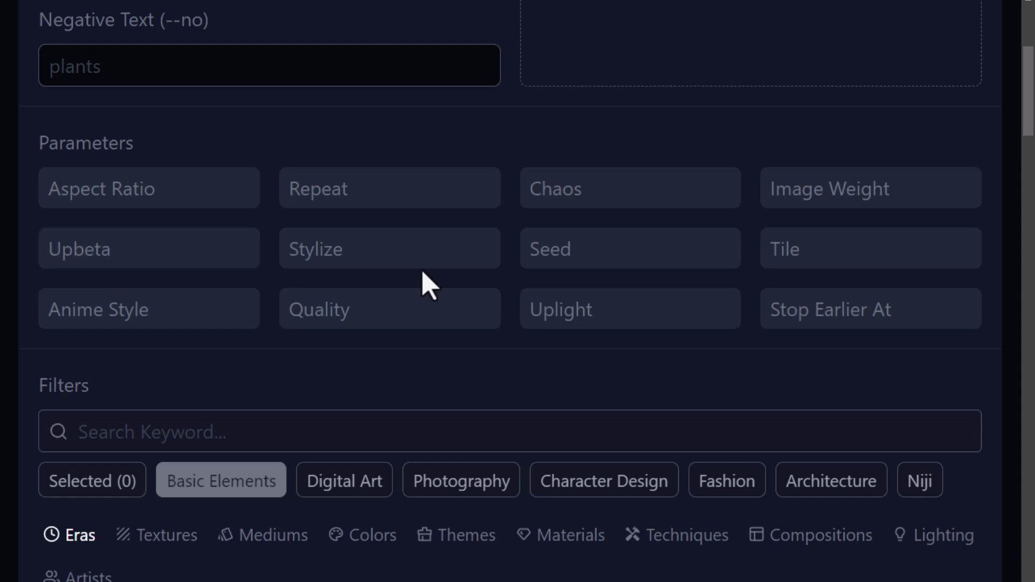
{"action": "scroll", "coordinate": [332, 275], "scroll_direction": "up", "scroll_amount": 3}
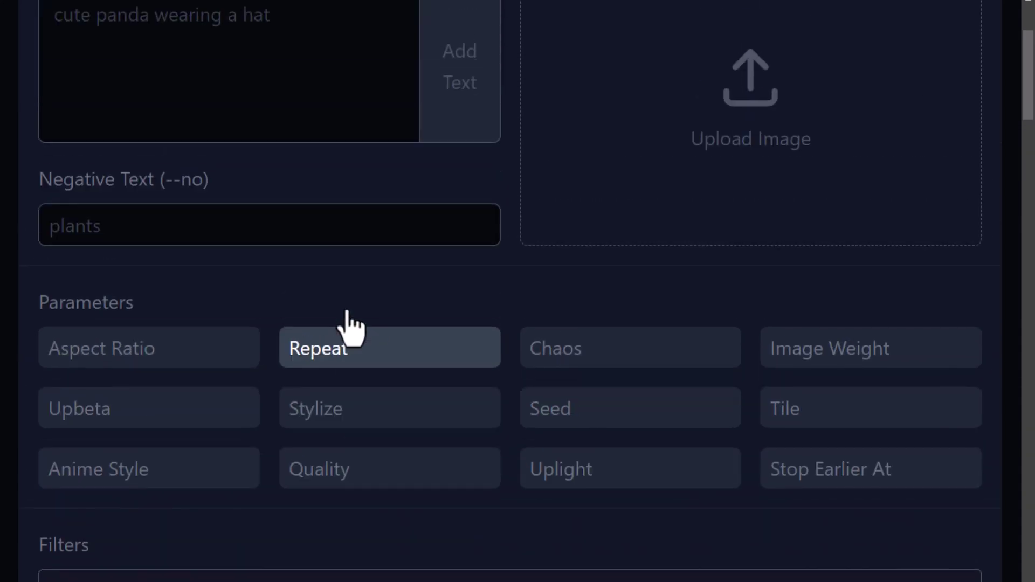
Set stylize to 750 and chaos to 60.
{"action": "left_click", "coordinate": [381, 435]}
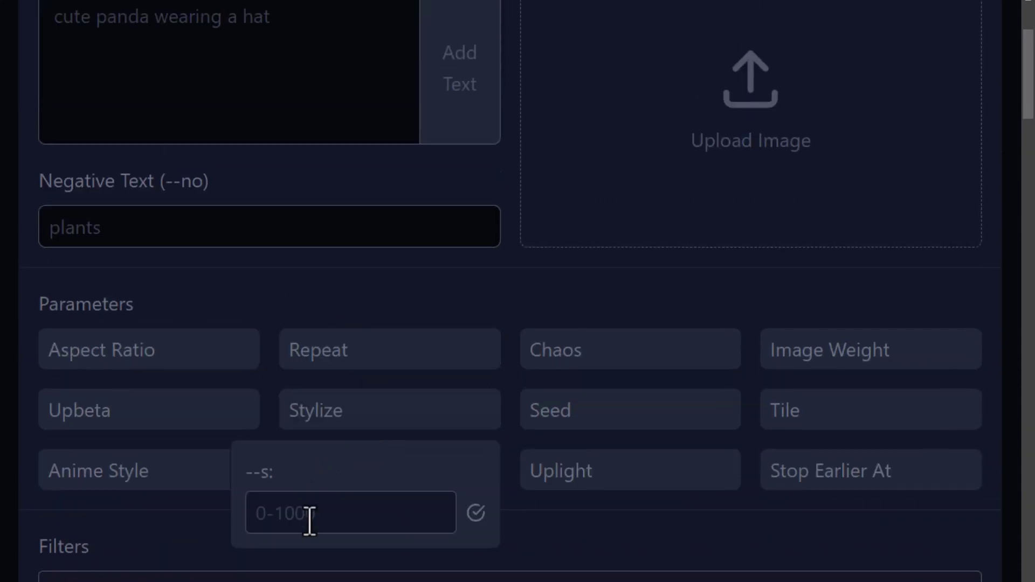
{"action": "type", "text": "750"}
{"action": "left_click", "coordinate": [474, 514]}
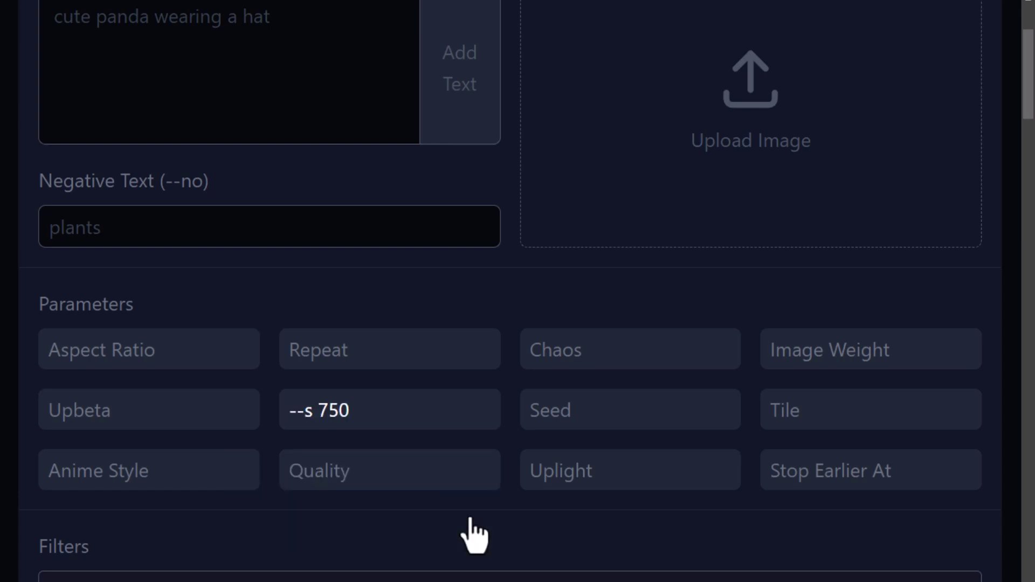
{"action": "left_click", "coordinate": [570, 367]}
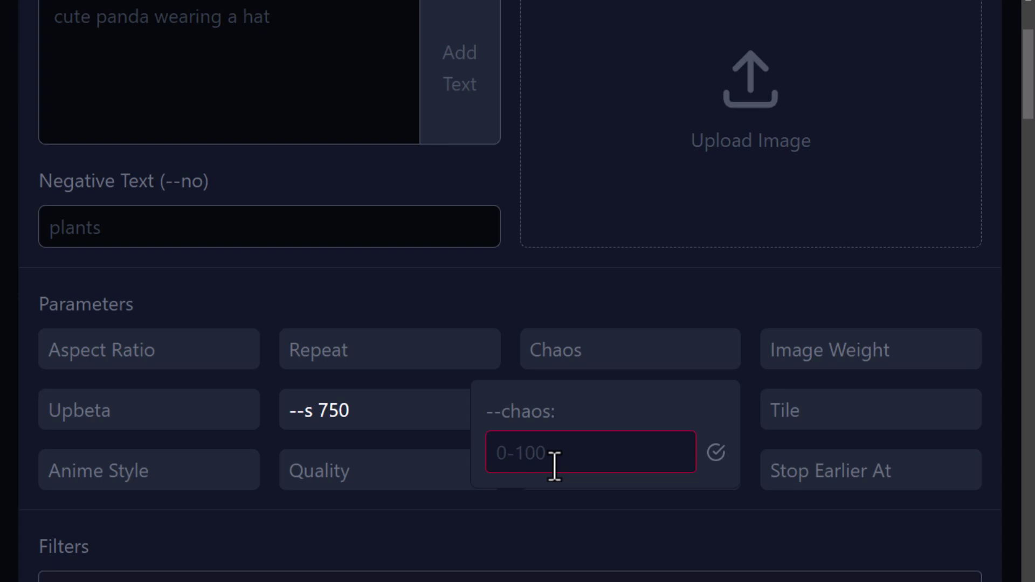
{"action": "left_click", "coordinate": [712, 455]}
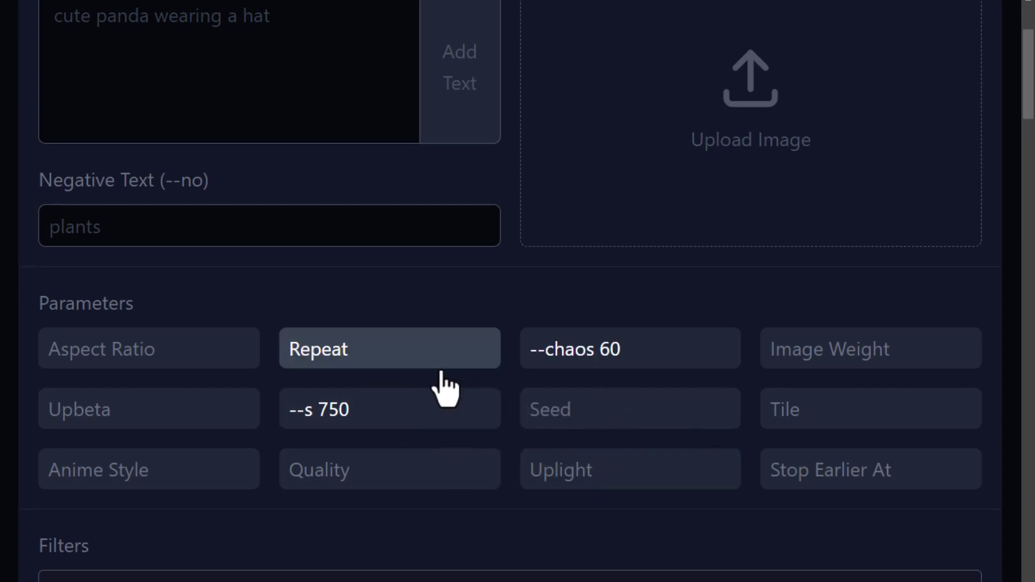
{"action": "scroll", "coordinate": [445, 388], "scroll_direction": "down", "scroll_amount": 9}
{"action": "scroll", "coordinate": [814, 439], "scroll_direction": "down", "scroll_amount": 4}
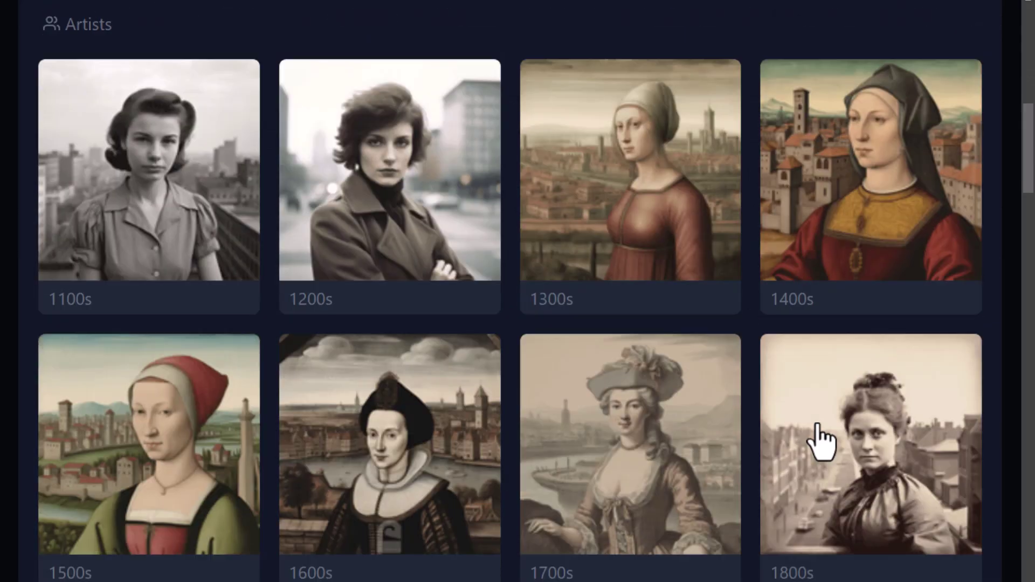
{"action": "scroll", "coordinate": [220, 448], "scroll_direction": "down", "scroll_amount": 5}
{"action": "scroll", "coordinate": [463, 520], "scroll_direction": "up", "scroll_amount": 6}
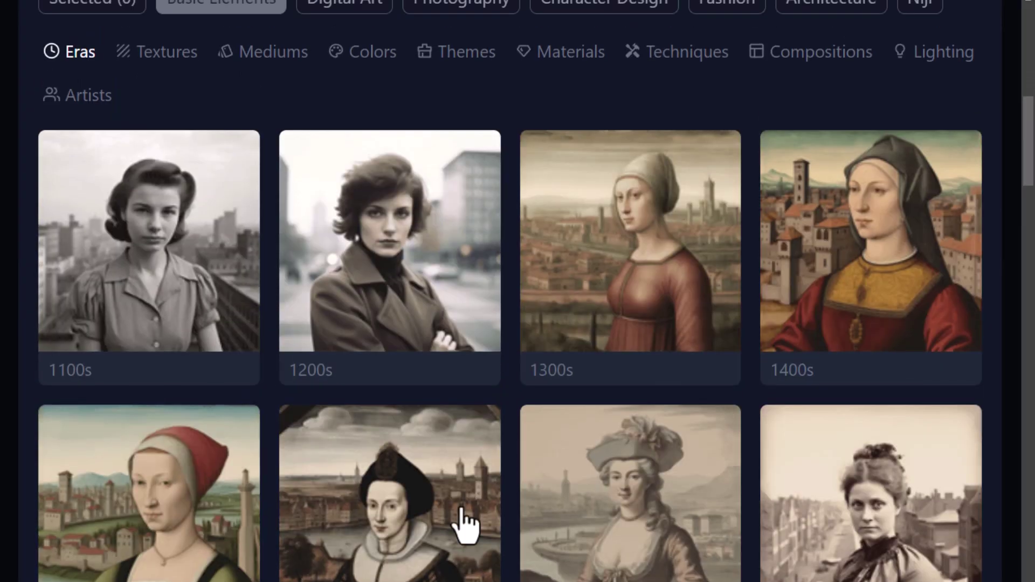
{"action": "scroll", "coordinate": [220, 296], "scroll_direction": "up", "scroll_amount": 3}
{"action": "scroll", "coordinate": [397, 464], "scroll_direction": "down", "scroll_amount": 20}
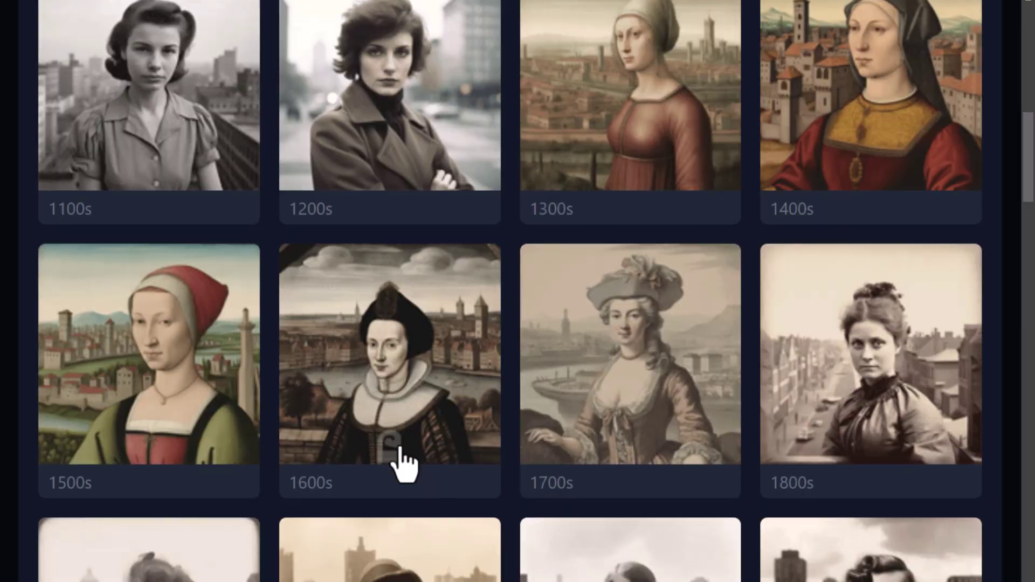
{"action": "scroll", "coordinate": [393, 477], "scroll_direction": "down", "scroll_amount": 5}
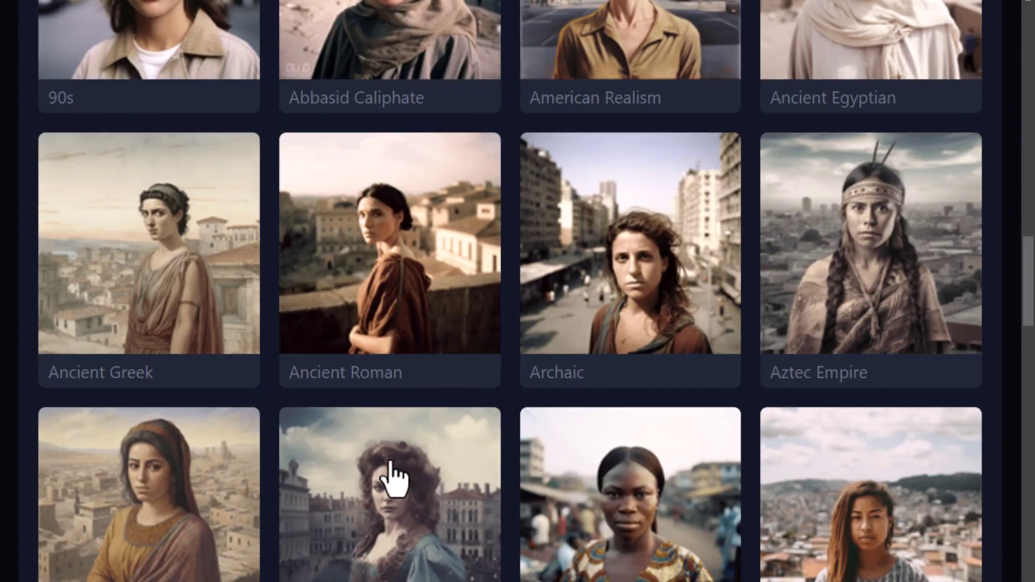
{"action": "scroll", "coordinate": [604, 302], "scroll_direction": "down", "scroll_amount": 7}
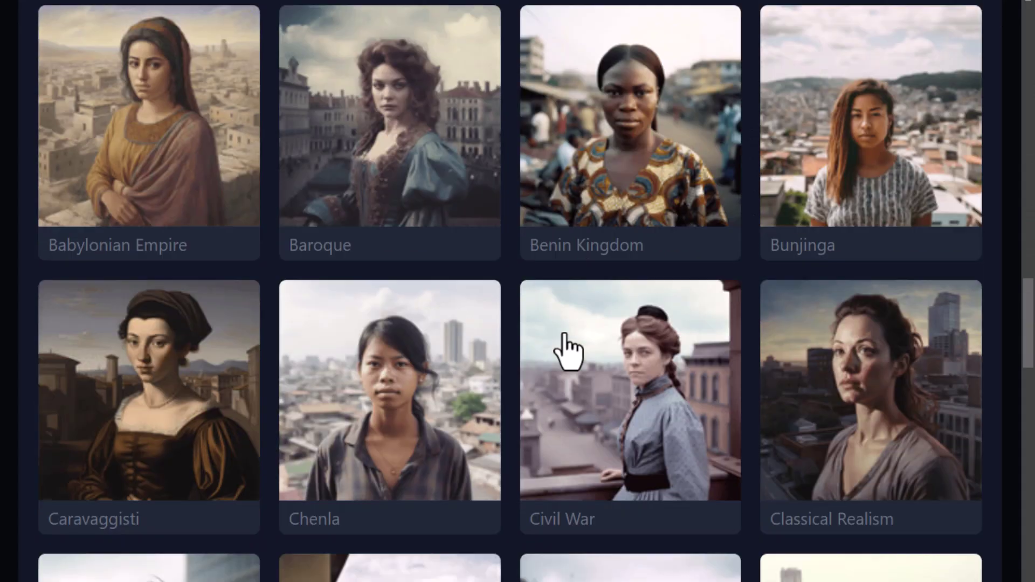
{"action": "scroll", "coordinate": [619, 302], "scroll_direction": "down", "scroll_amount": 3}
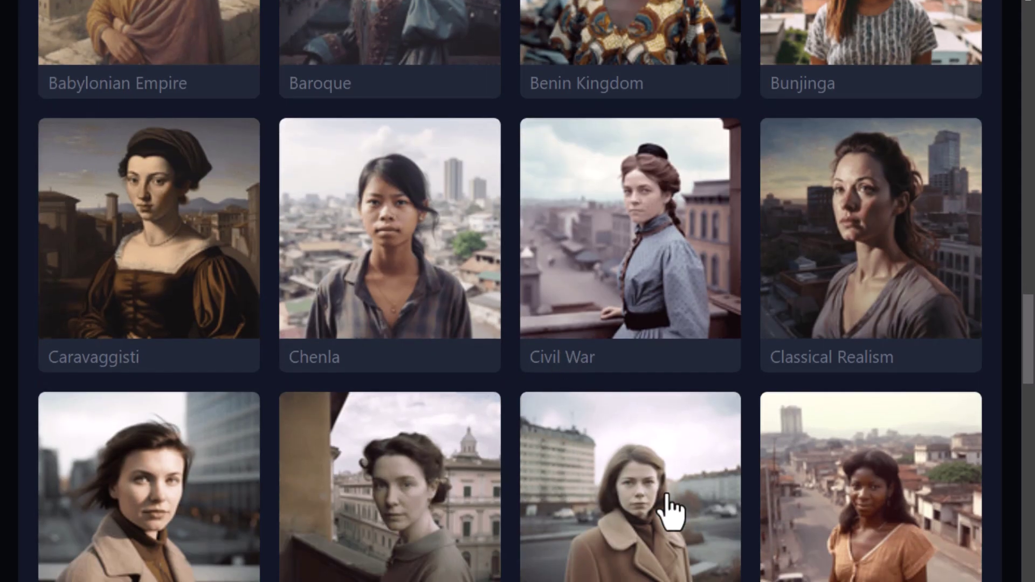
{"action": "scroll", "coordinate": [670, 509], "scroll_direction": "down", "scroll_amount": 6}
{"action": "scroll", "coordinate": [386, 578], "scroll_direction": "down", "scroll_amount": 5}
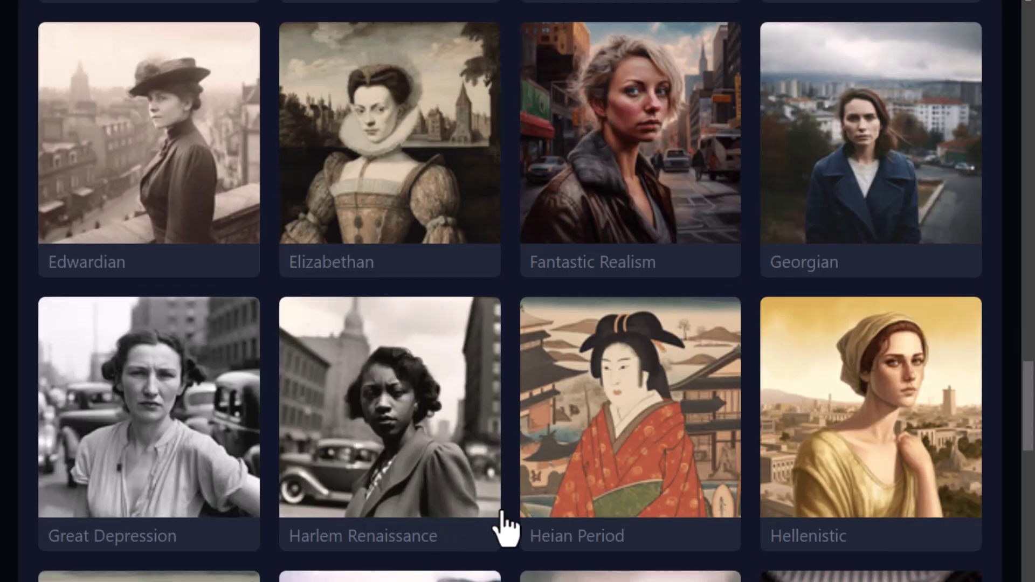
{"action": "scroll", "coordinate": [506, 528], "scroll_direction": "down", "scroll_amount": 20}
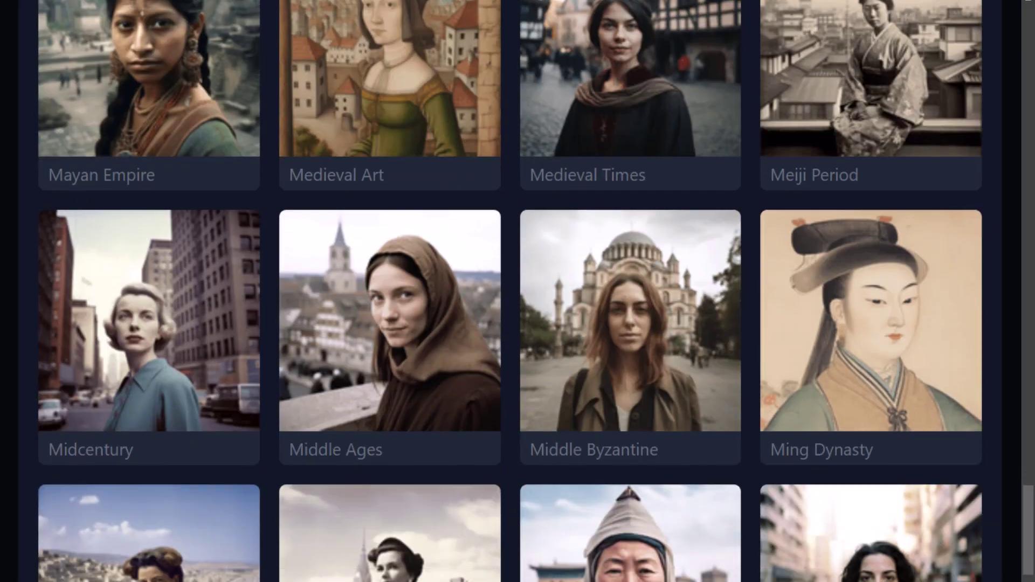
{"action": "left_click_drag", "start_coordinate": [1030, 574], "coordinate": [1032, 143]}
{"action": "scroll", "coordinate": [1027, 178], "scroll_direction": "up", "scroll_amount": 1}
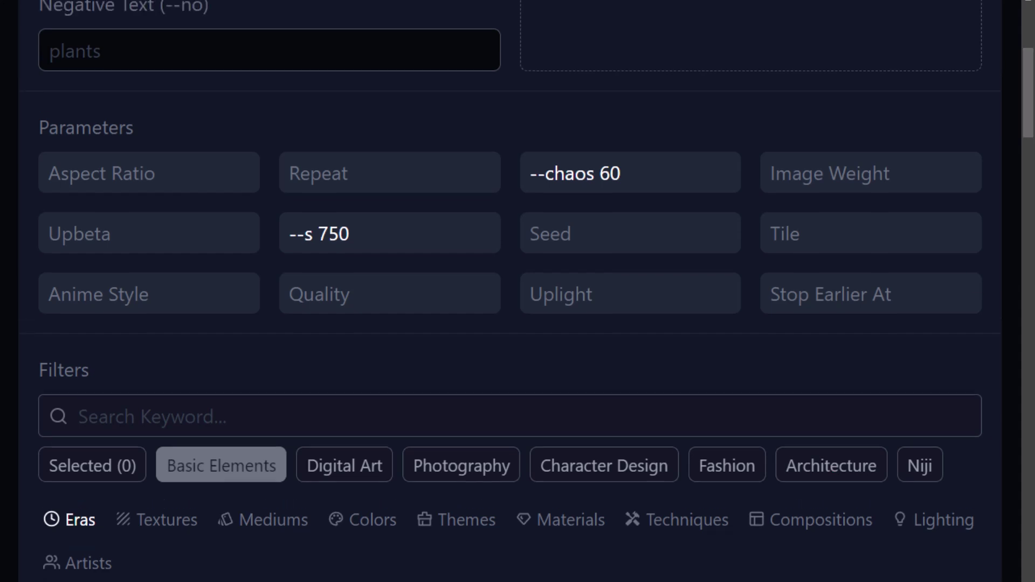
{"action": "scroll", "coordinate": [128, 566], "scroll_direction": "down", "scroll_amount": 5}
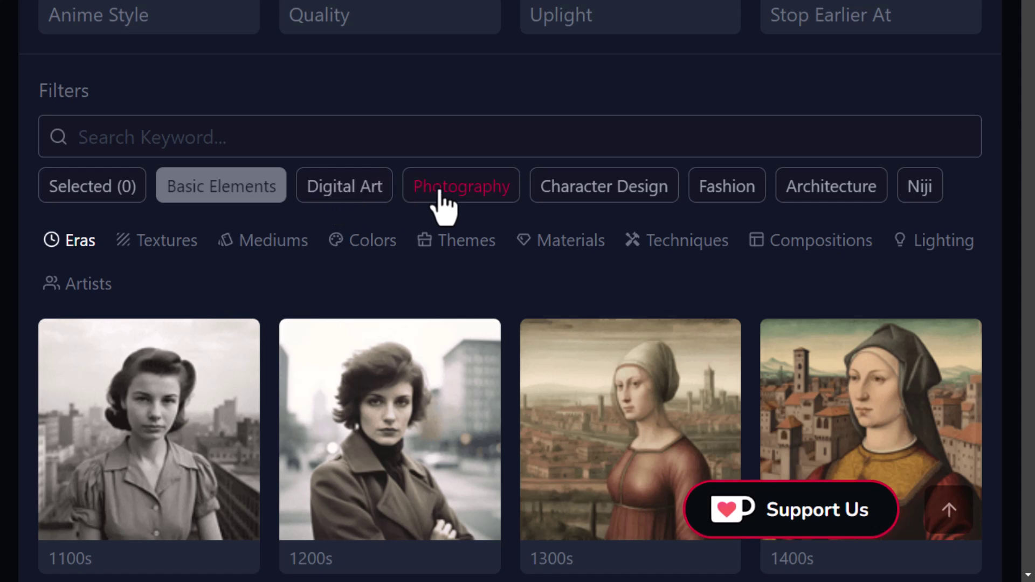
Add the Integrated Art style from the Digital Art filters.
{"action": "left_click", "coordinate": [911, 188]}
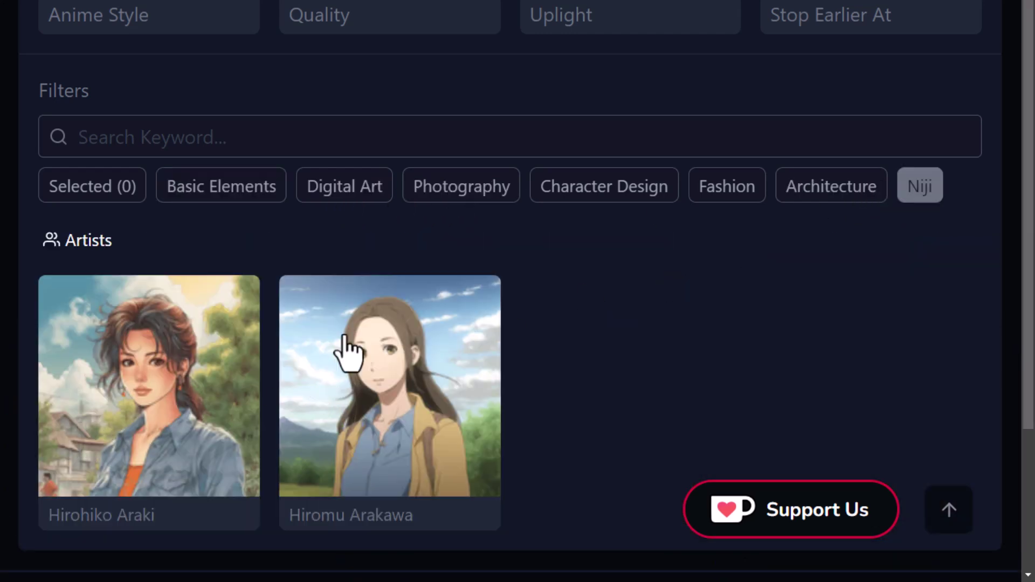
{"action": "left_click", "coordinate": [343, 205]}
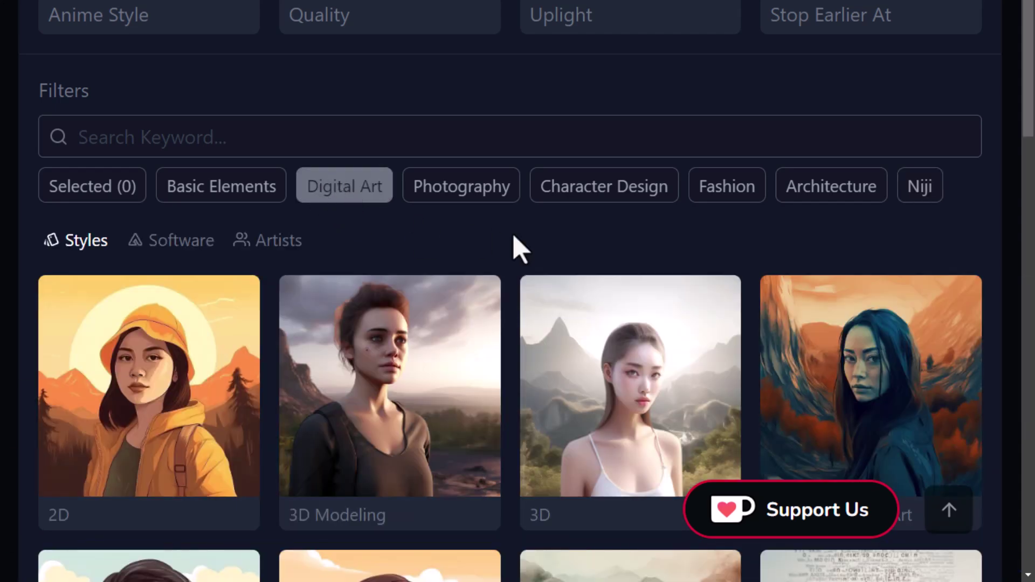
{"action": "scroll", "coordinate": [577, 282], "scroll_direction": "down", "scroll_amount": 5}
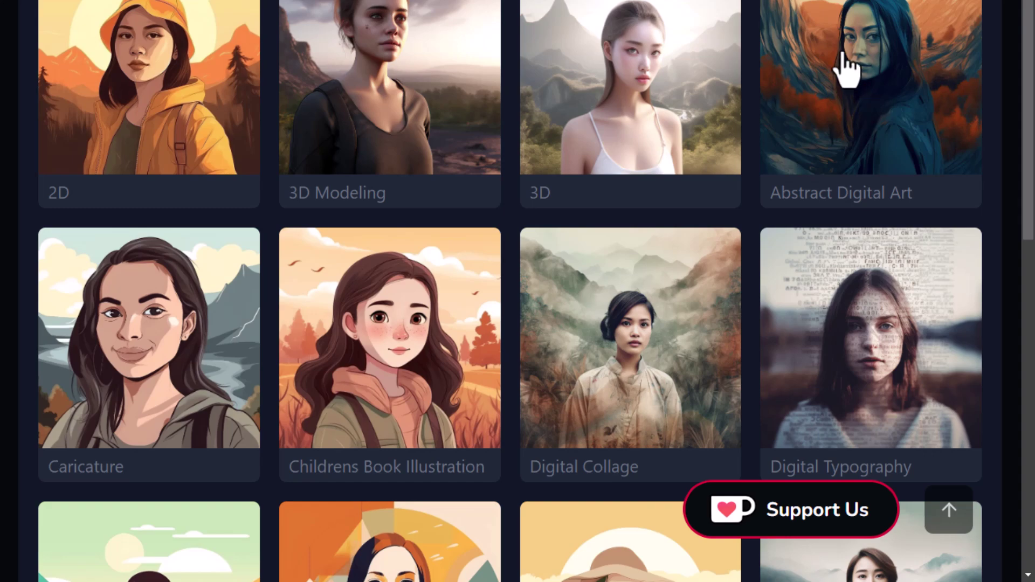
{"action": "scroll", "coordinate": [670, 218], "scroll_direction": "down", "scroll_amount": 3}
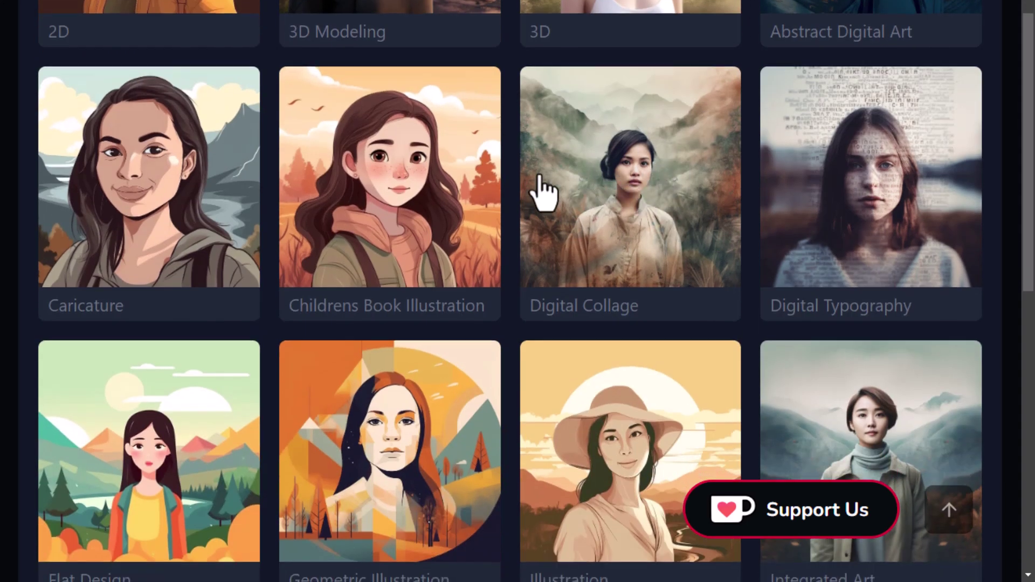
{"action": "scroll", "coordinate": [535, 176], "scroll_direction": "down", "scroll_amount": 5}
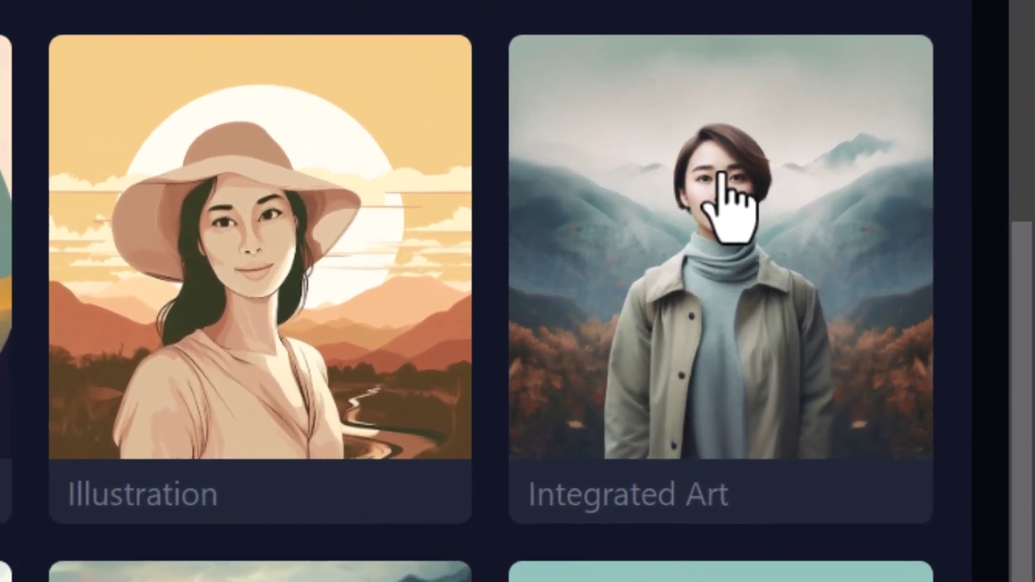
{"action": "left_click", "coordinate": [722, 200]}
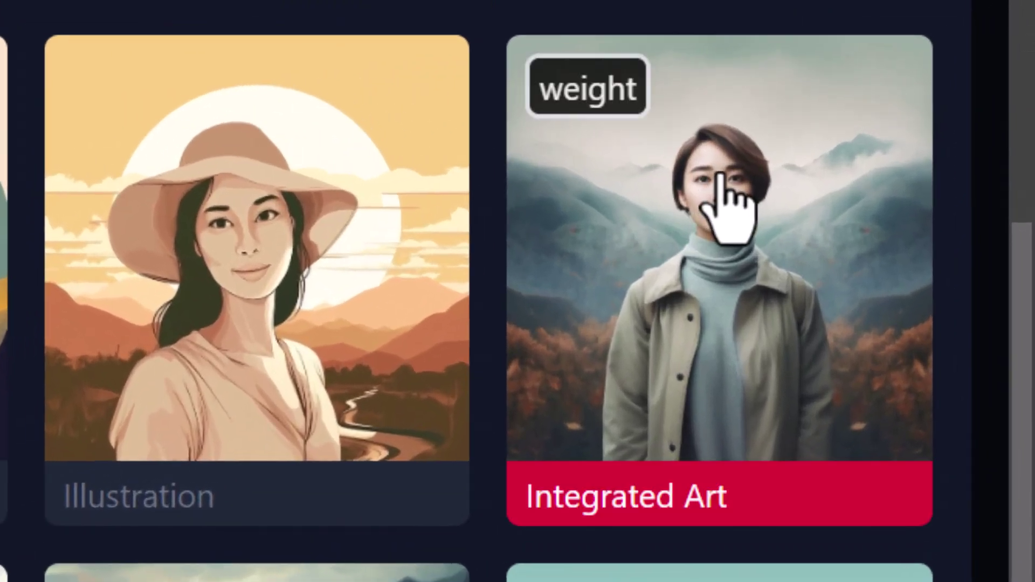
Give the Integrated Art filter a weight of 1.2.
{"action": "left_click", "coordinate": [588, 81]}
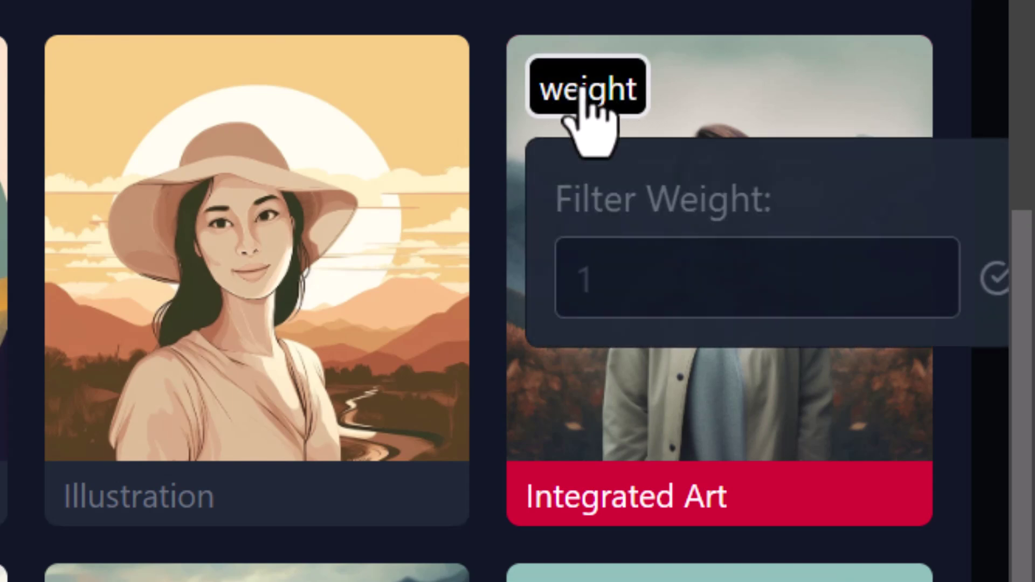
{"action": "left_click", "coordinate": [598, 276]}
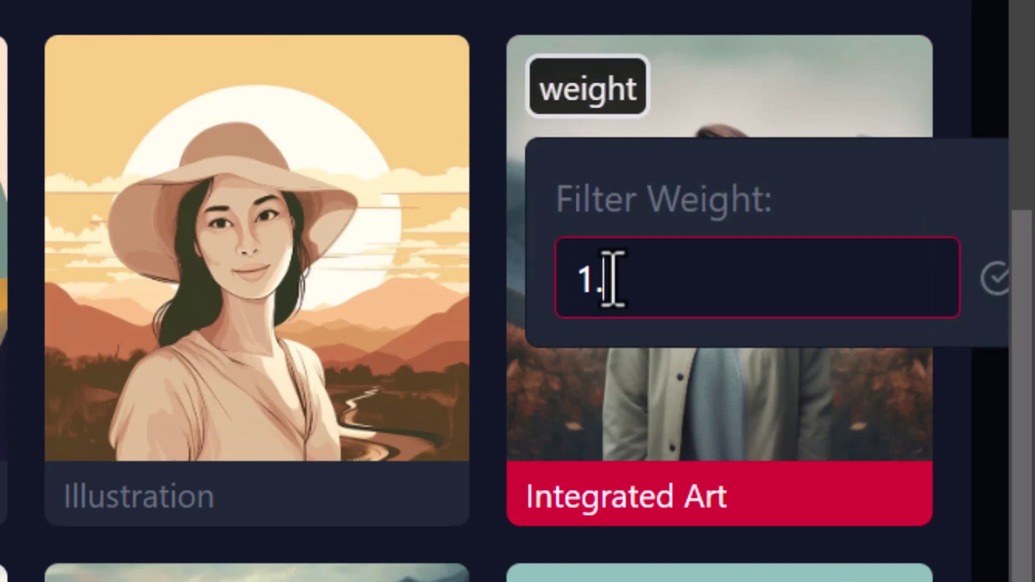
{"action": "type", "text": "1.2"}
{"action": "left_click", "coordinate": [991, 288]}
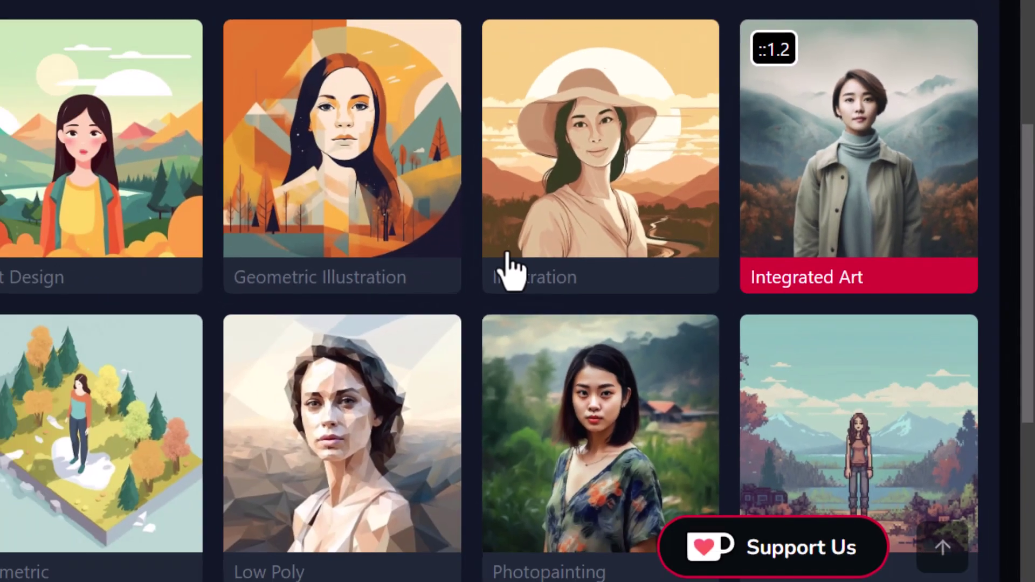
{"action": "scroll", "coordinate": [547, 251], "scroll_direction": "down", "scroll_amount": 5}
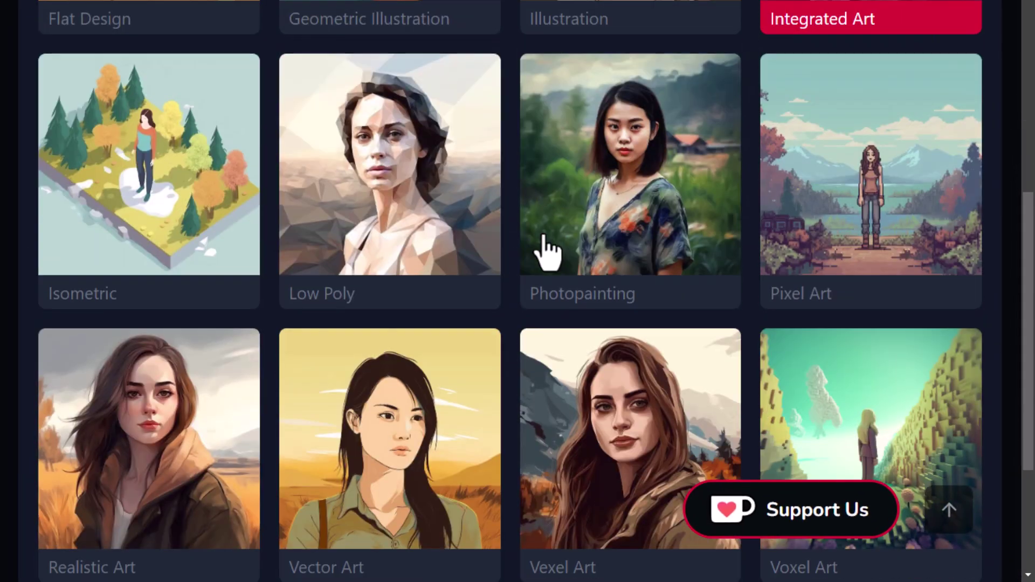
{"action": "scroll", "coordinate": [538, 250], "scroll_direction": "up", "scroll_amount": 15}
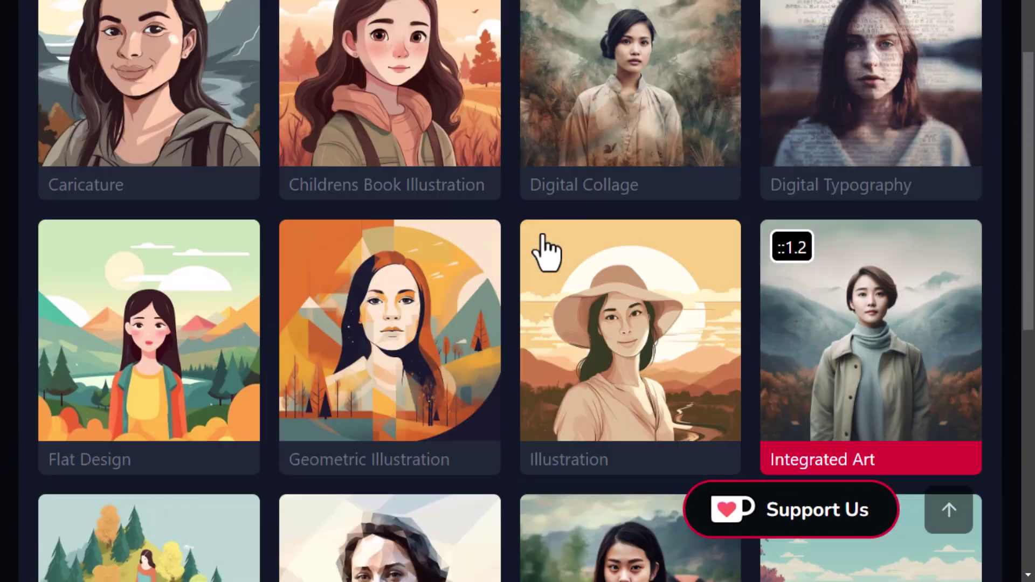
Add Dark Lord from Character Design as a second filter weighted 1.3.
{"action": "left_click", "coordinate": [609, 44]}
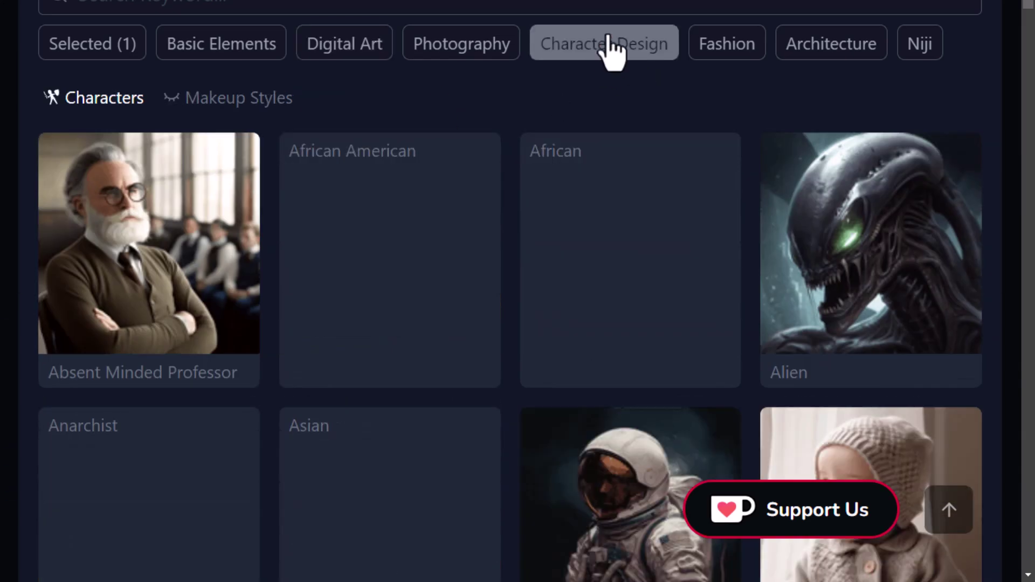
{"action": "scroll", "coordinate": [358, 139], "scroll_direction": "down", "scroll_amount": 15}
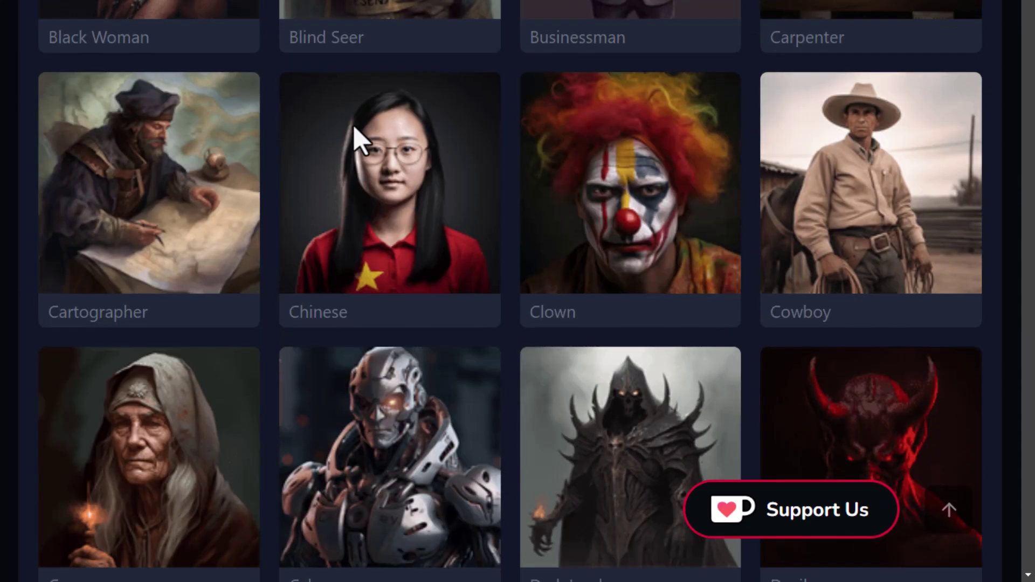
{"action": "scroll", "coordinate": [358, 143], "scroll_direction": "down", "scroll_amount": 5}
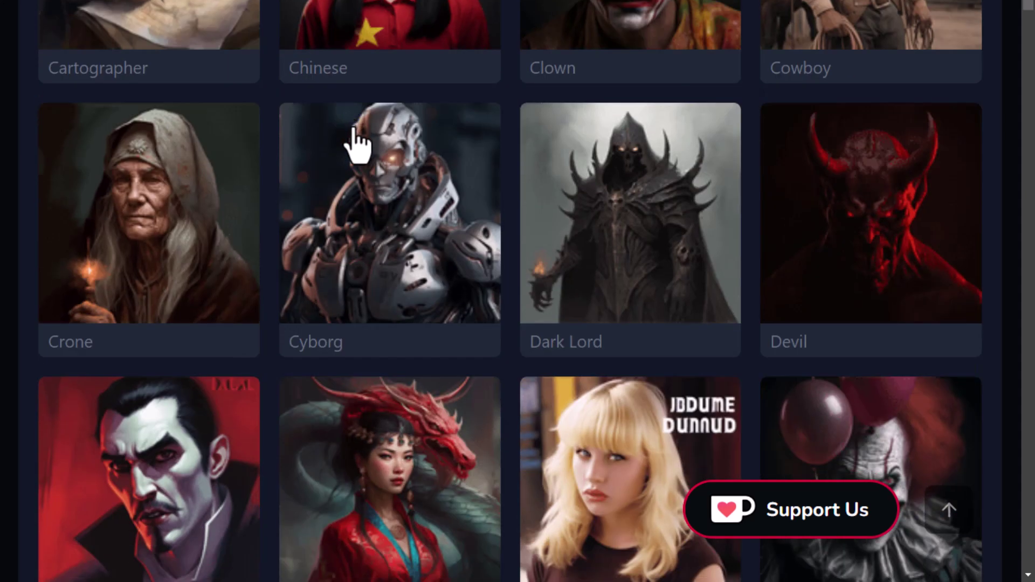
{"action": "left_click", "coordinate": [634, 188]}
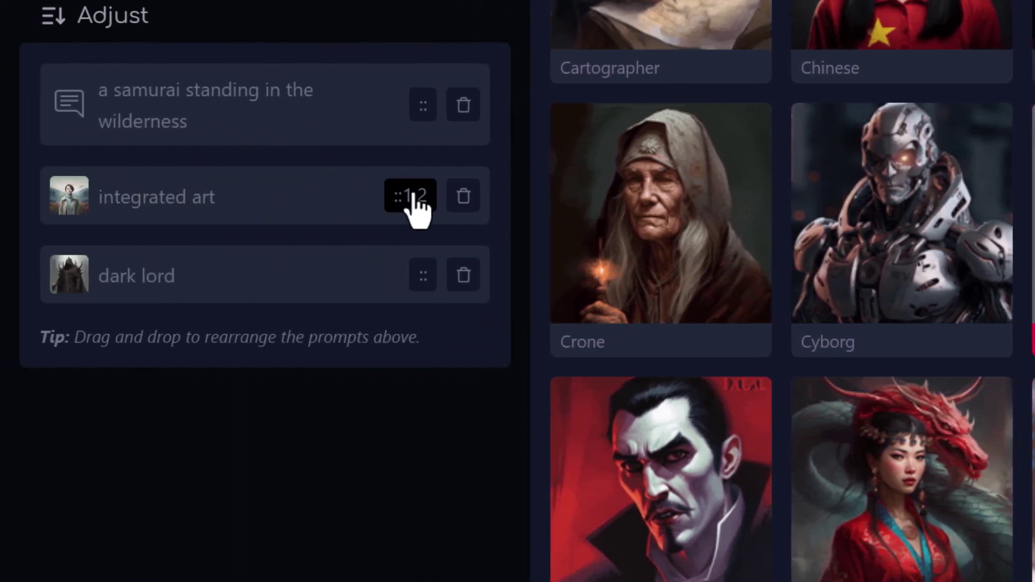
{"action": "left_click", "coordinate": [413, 197]}
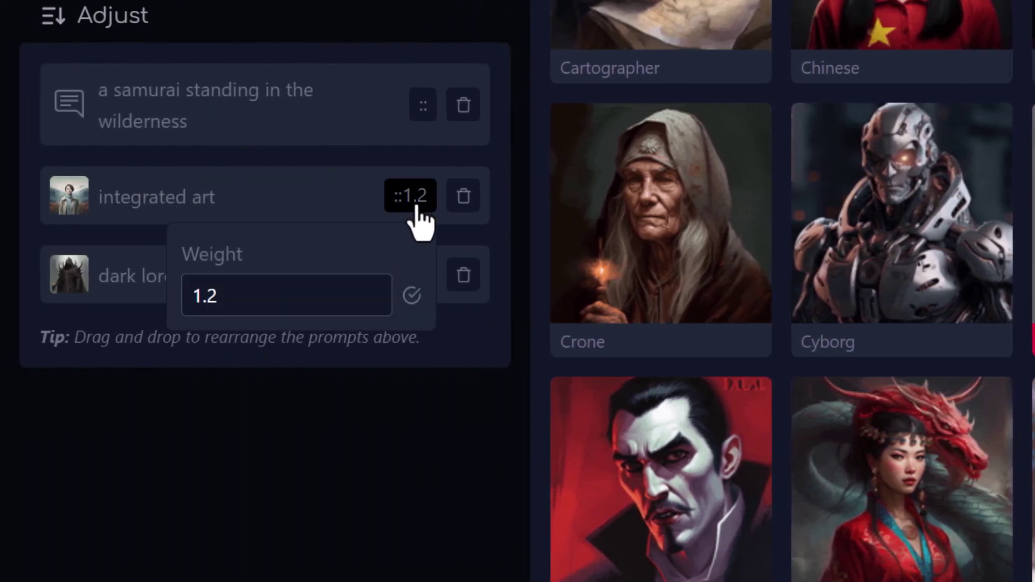
{"action": "left_click", "coordinate": [272, 180]}
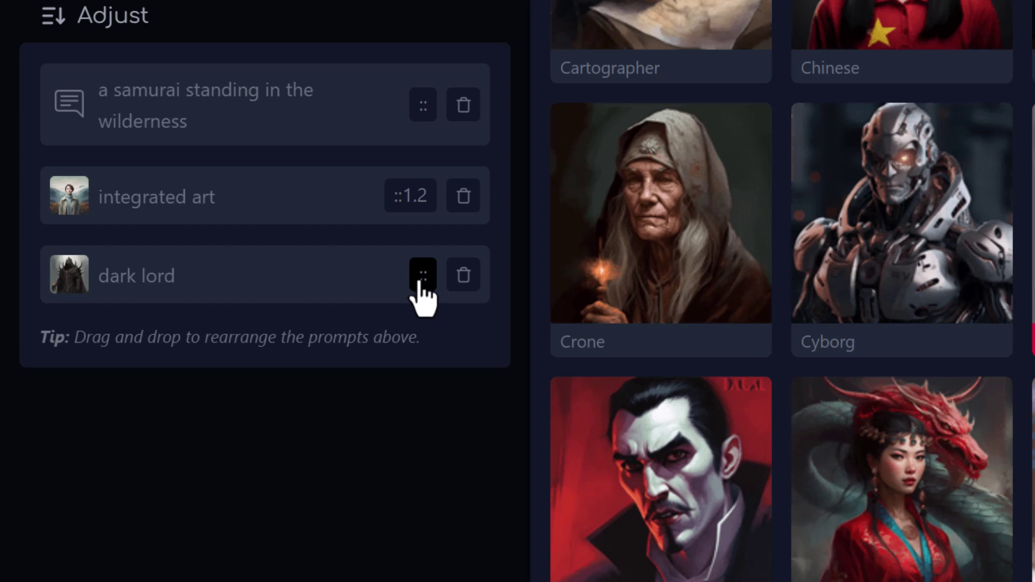
{"action": "left_click", "coordinate": [420, 279]}
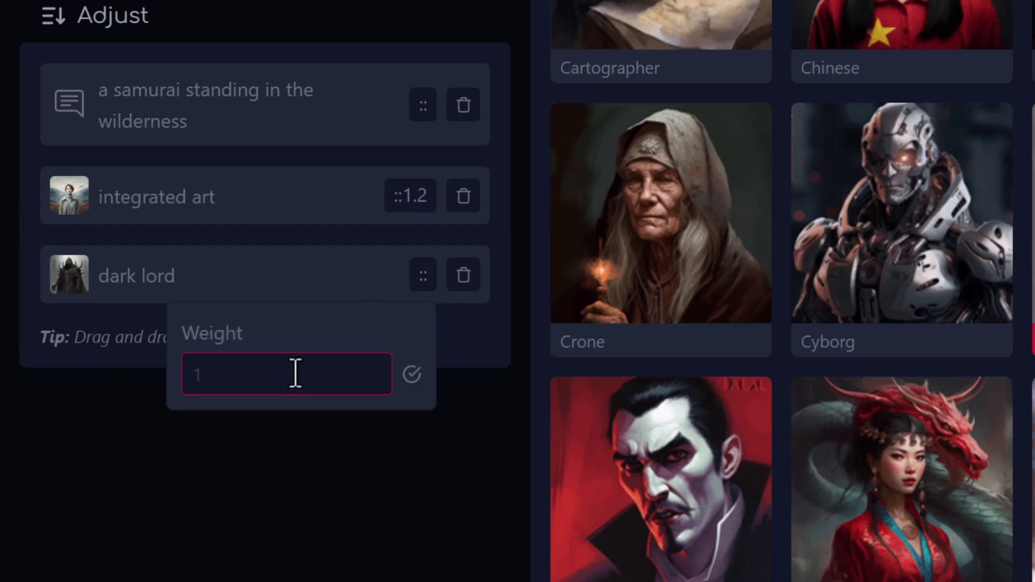
{"action": "key", "text": "Return"}
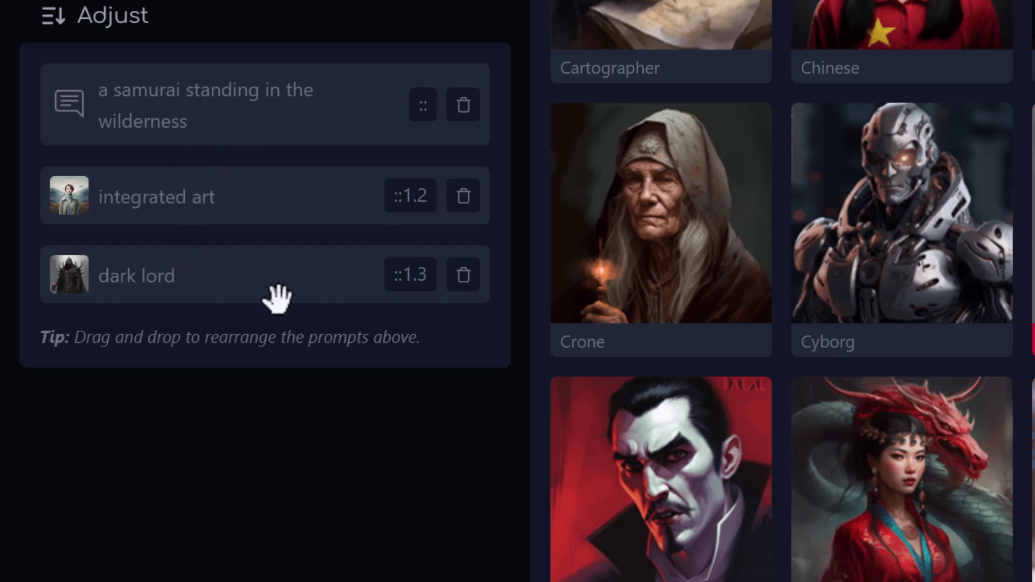
{"action": "scroll", "coordinate": [662, 297], "scroll_direction": "up", "scroll_amount": 20}
Scroll the Architecture interiors gallery down to Rustic Interior Design.
{"action": "scroll", "coordinate": [448, 267], "scroll_direction": "down", "scroll_amount": 5}
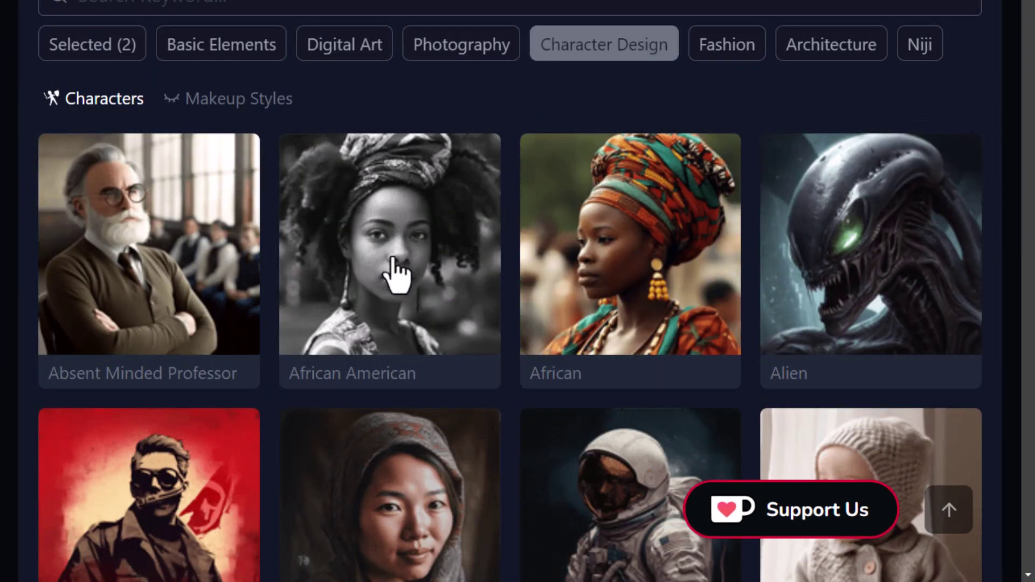
{"action": "left_click", "coordinate": [854, 49]}
{"action": "scroll", "coordinate": [632, 183], "scroll_direction": "down", "scroll_amount": 3}
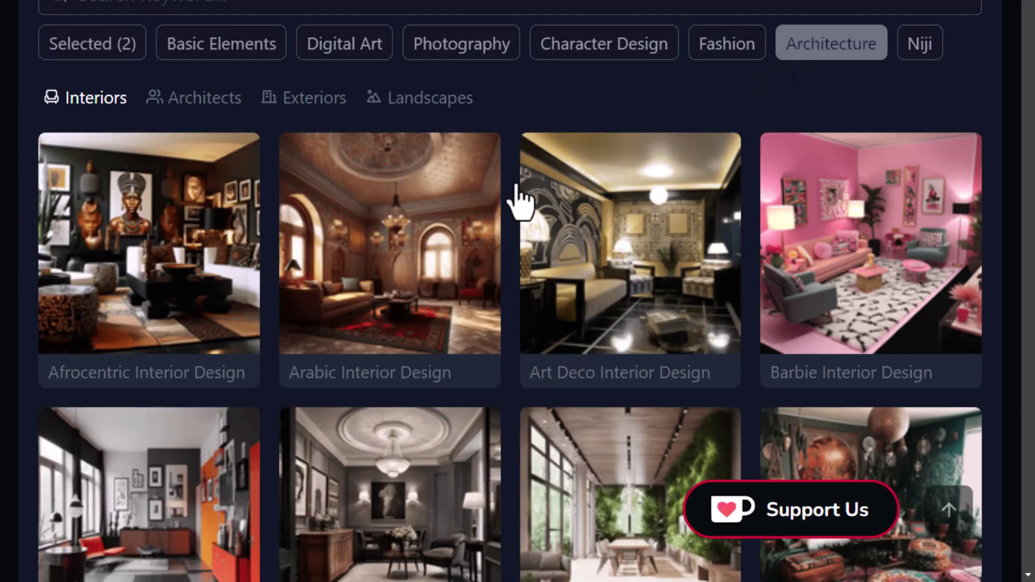
{"action": "scroll", "coordinate": [372, 218], "scroll_direction": "down", "scroll_amount": 20}
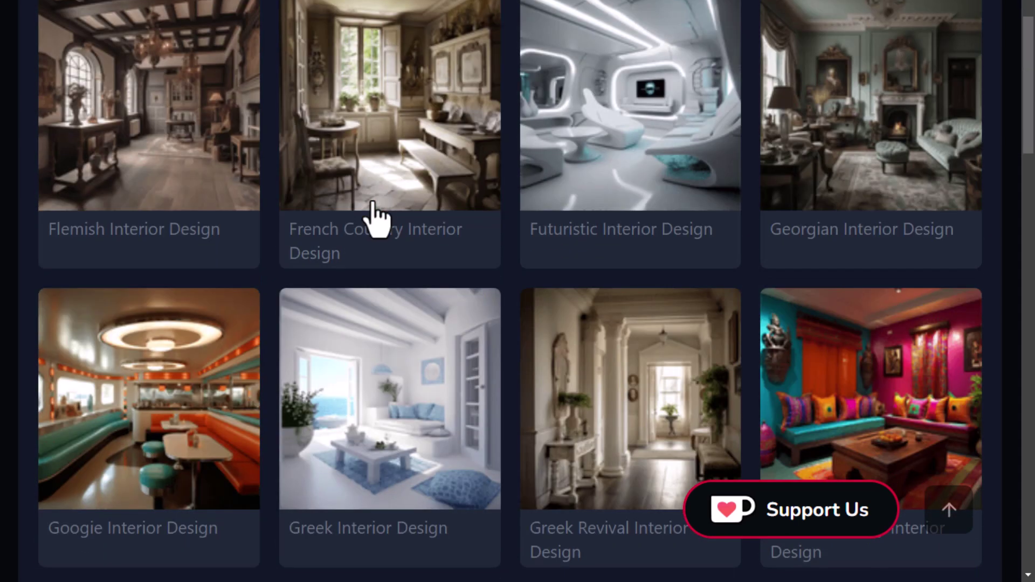
{"action": "scroll", "coordinate": [374, 216], "scroll_direction": "down", "scroll_amount": 15}
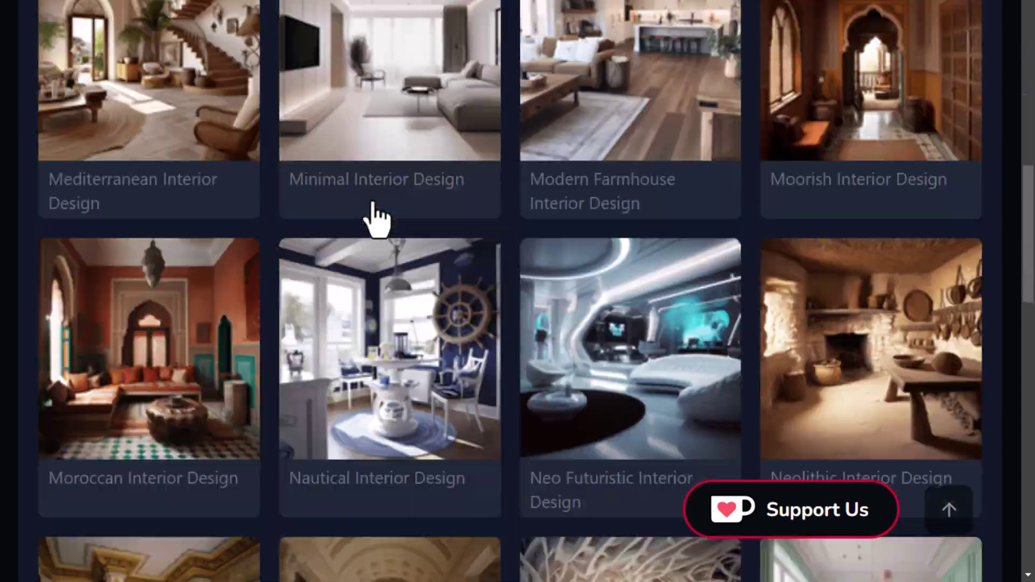
{"action": "scroll", "coordinate": [377, 212], "scroll_direction": "down", "scroll_amount": 7}
{"action": "scroll", "coordinate": [375, 215], "scroll_direction": "down", "scroll_amount": 6}
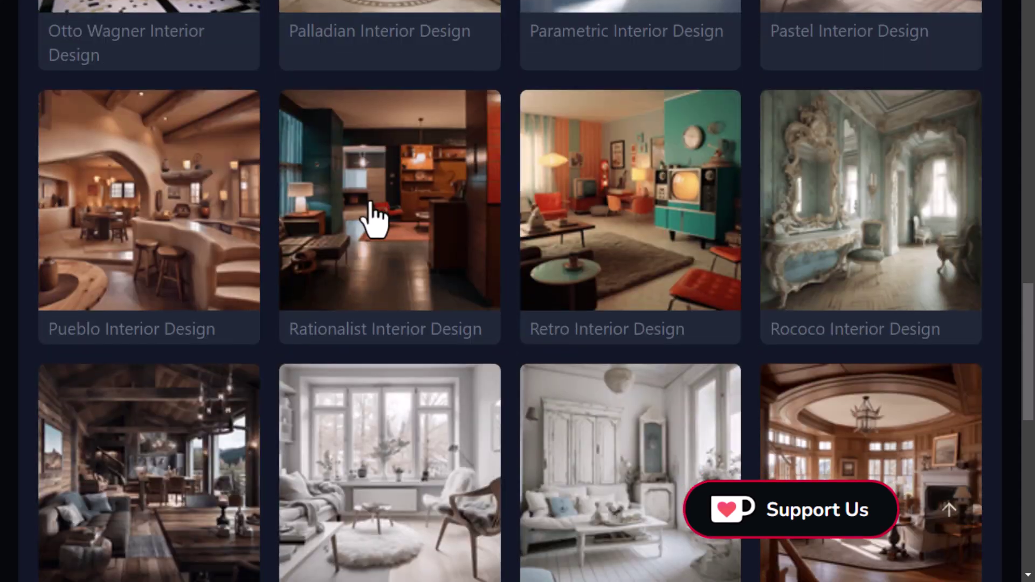
{"action": "scroll", "coordinate": [372, 215], "scroll_direction": "down", "scroll_amount": 6}
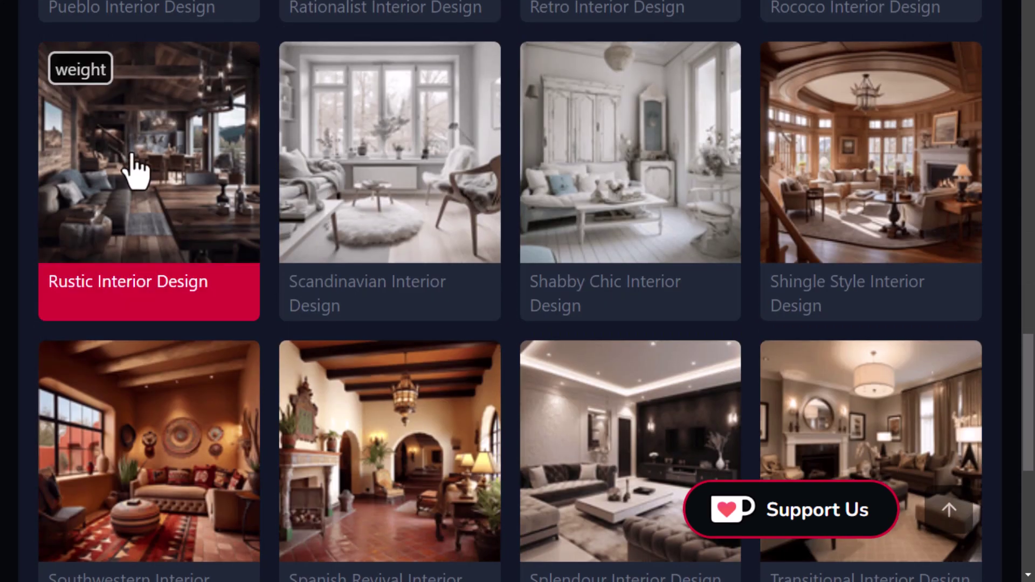
Set the Rustic Interior Design filter weight to 0.8.
{"action": "left_click", "coordinate": [96, 75]}
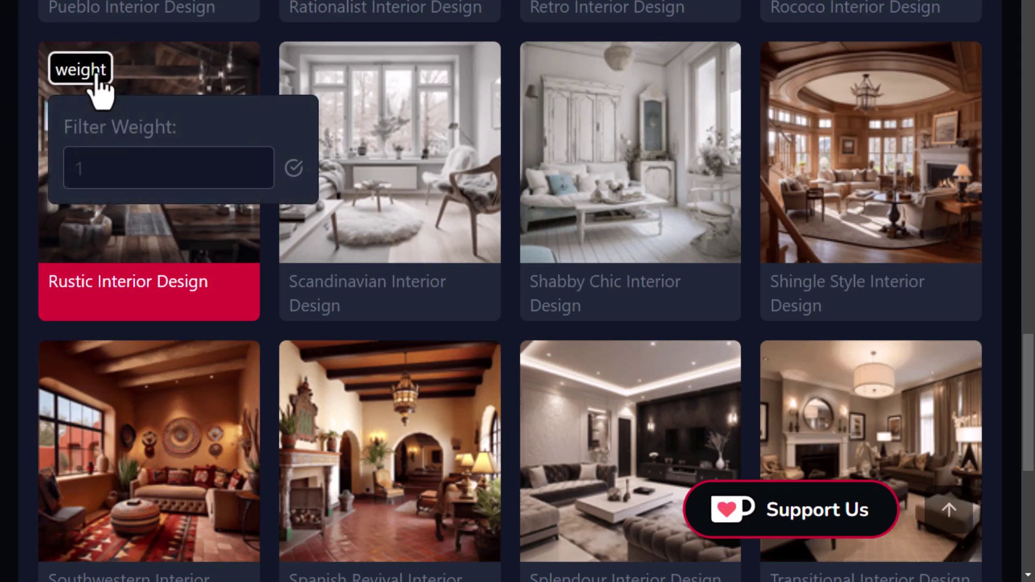
{"action": "left_click", "coordinate": [130, 178]}
{"action": "type", "text": "0.8"}
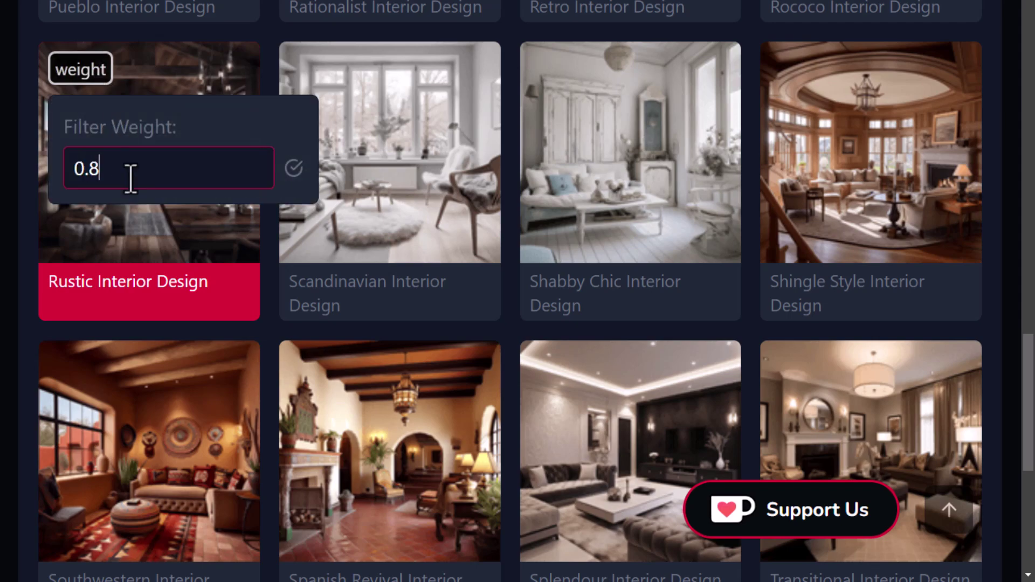
{"action": "scroll", "coordinate": [1027, 173], "scroll_direction": "up", "scroll_amount": 20}
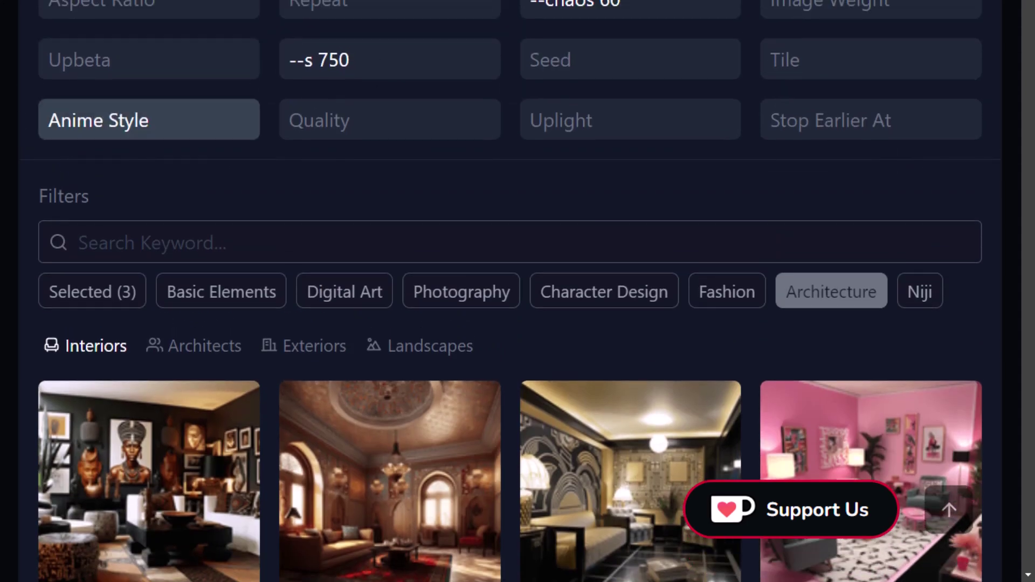
Add the Blotchy texture from Basic Elements Textures as a filter.
{"action": "left_click", "coordinate": [204, 295]}
{"action": "scroll", "coordinate": [215, 307], "scroll_direction": "down", "scroll_amount": 7}
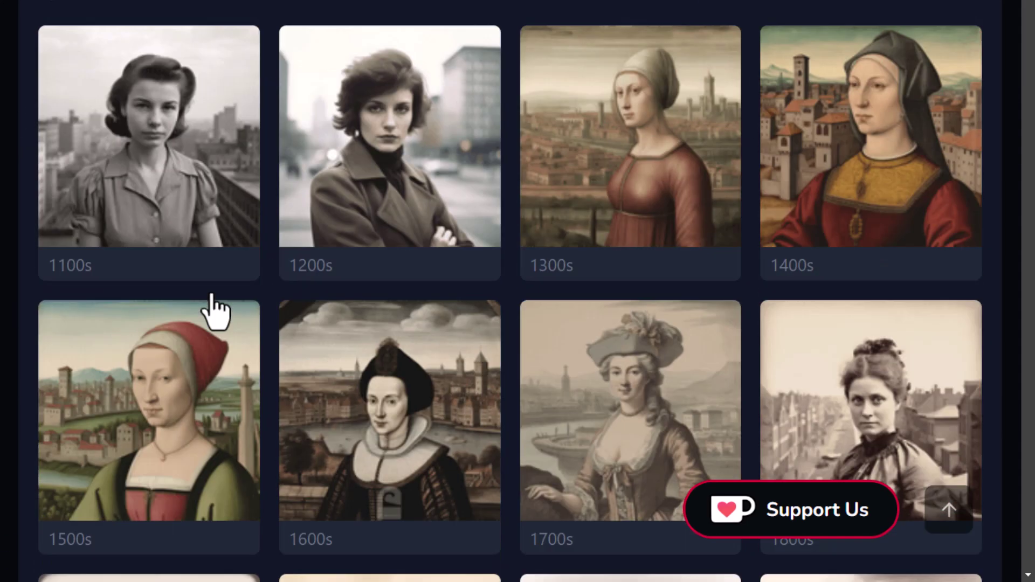
{"action": "scroll", "coordinate": [215, 399], "scroll_direction": "up", "scroll_amount": 2}
{"action": "scroll", "coordinate": [215, 398], "scroll_direction": "up", "scroll_amount": 3}
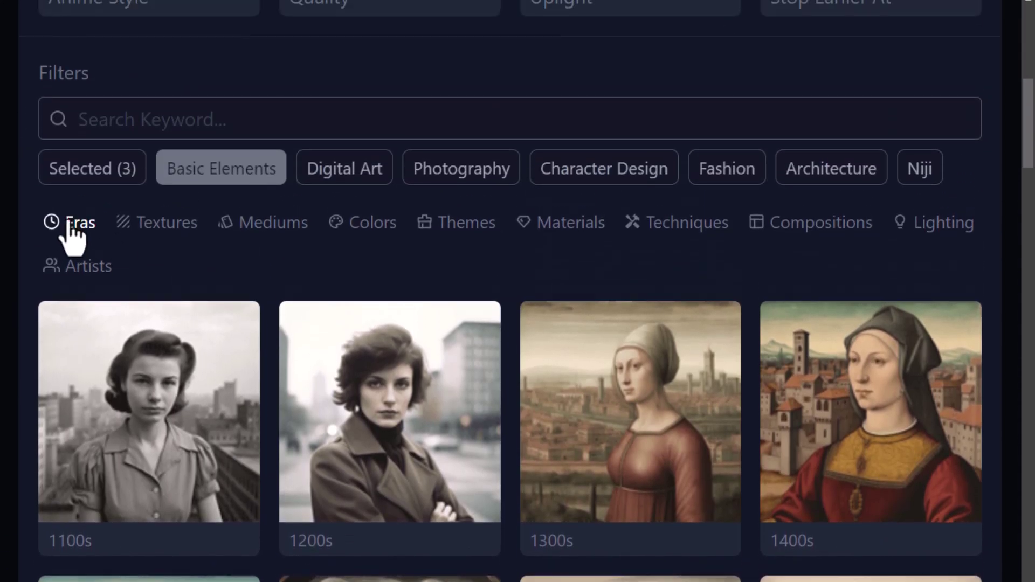
{"action": "left_click", "coordinate": [339, 174]}
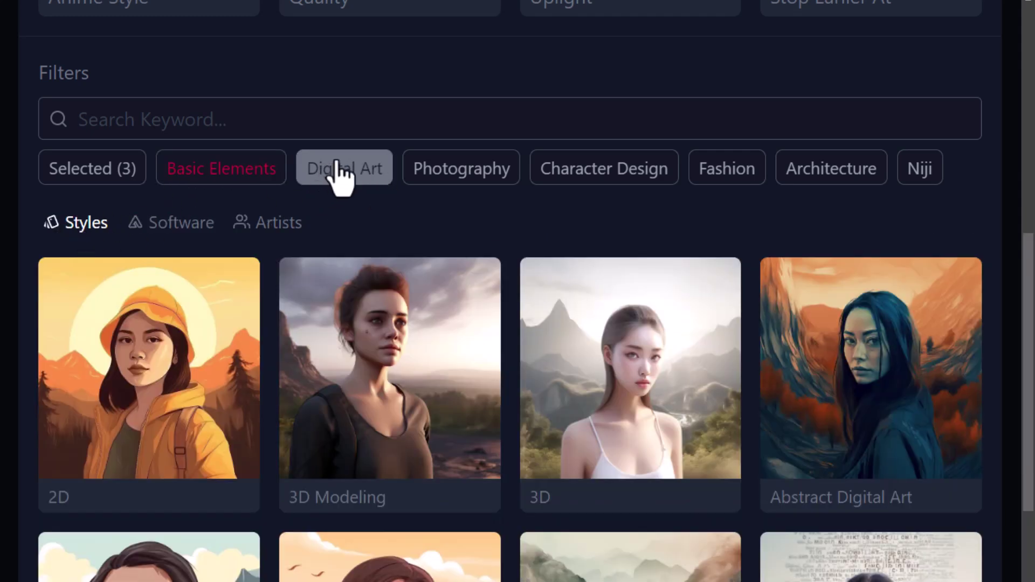
{"action": "left_click", "coordinate": [227, 186]}
{"action": "left_click", "coordinate": [158, 226]}
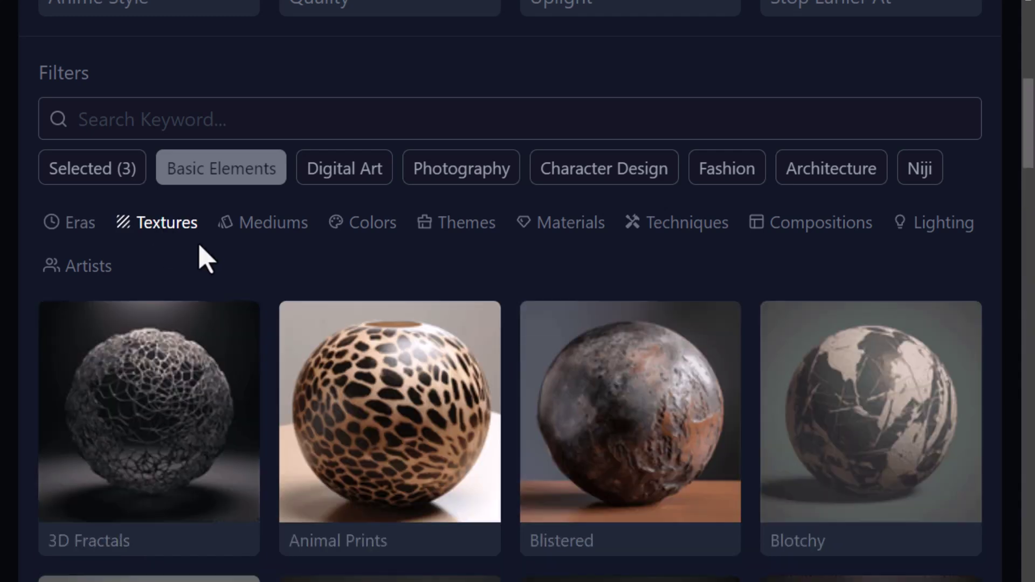
{"action": "left_click", "coordinate": [857, 396]}
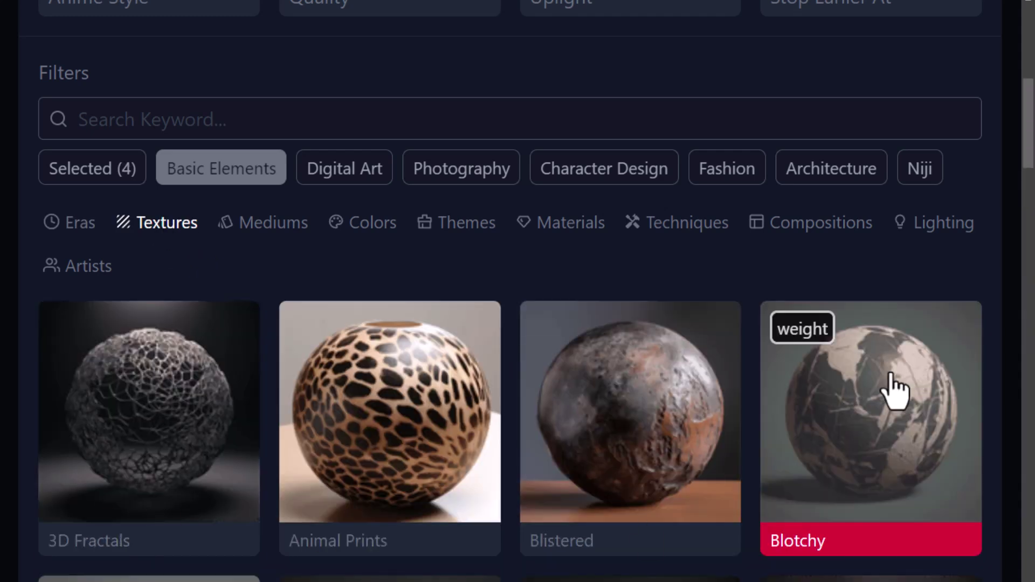
Browse the Basic Elements Mediums gallery.
{"action": "left_click", "coordinate": [281, 223]}
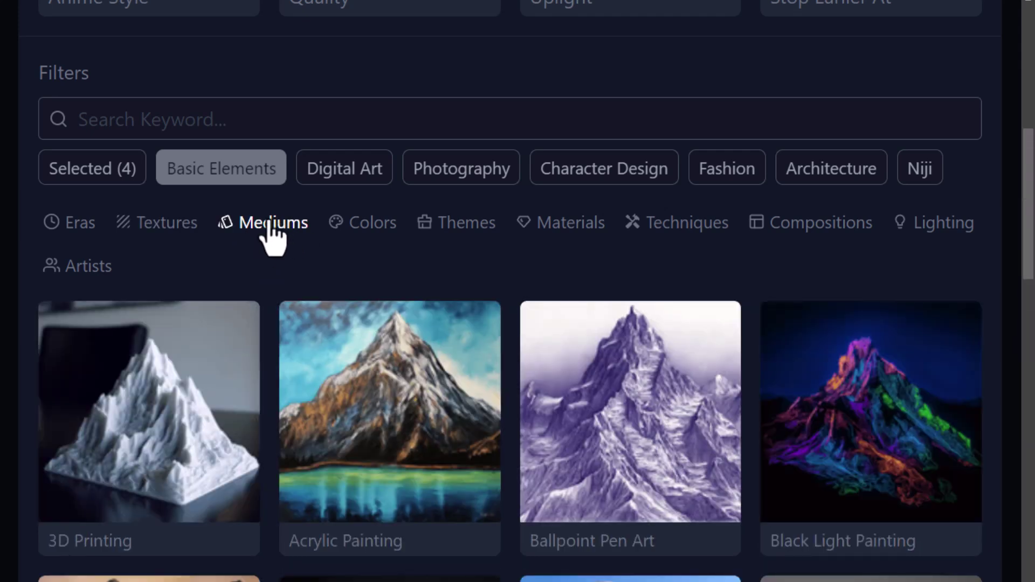
{"action": "scroll", "coordinate": [353, 425], "scroll_direction": "down", "scroll_amount": 20}
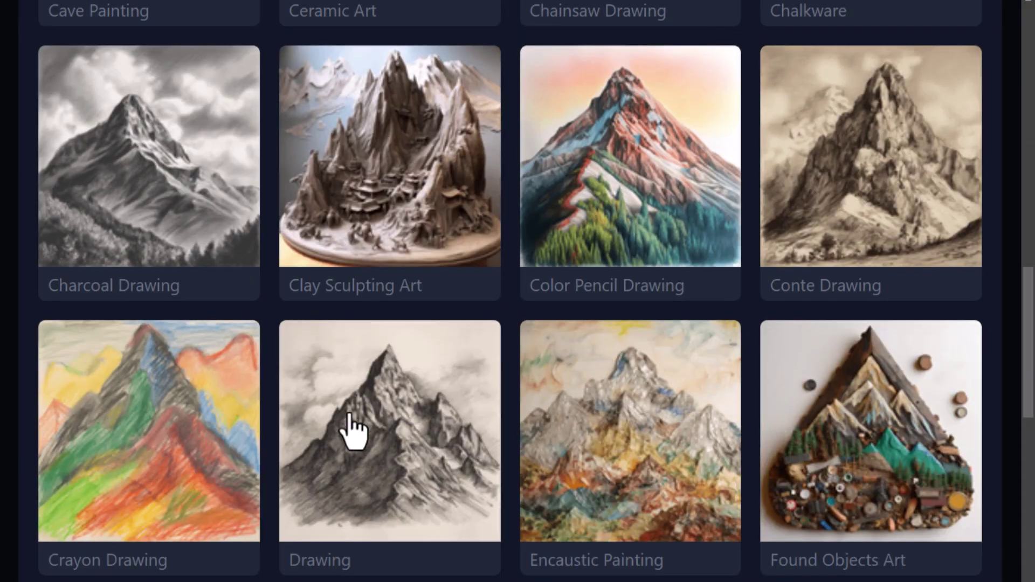
{"action": "scroll", "coordinate": [353, 429], "scroll_direction": "up", "scroll_amount": 20}
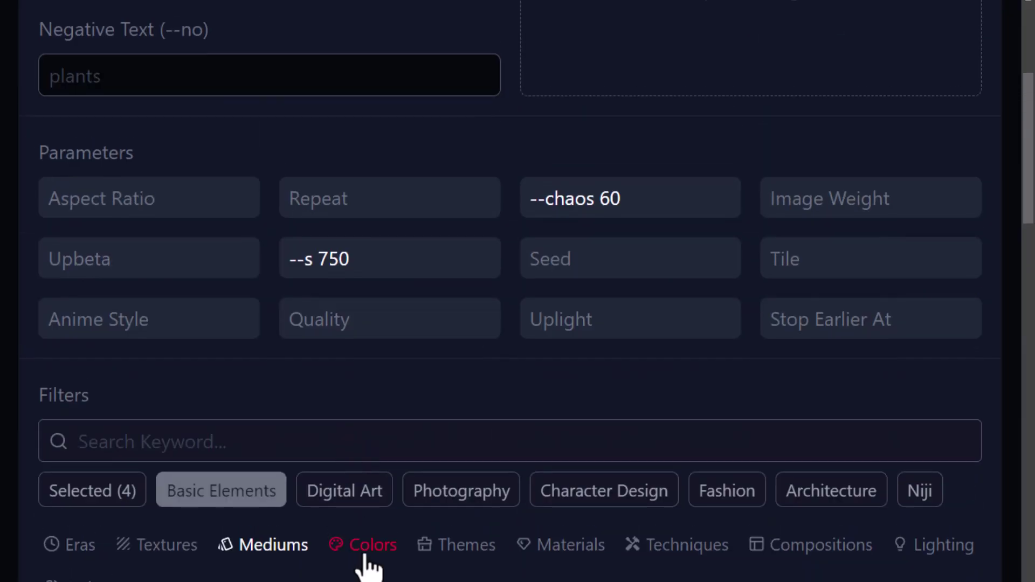
Add Brilliant Colors from the Basic Elements Colors gallery as the fifth filter.
{"action": "left_click", "coordinate": [366, 555]}
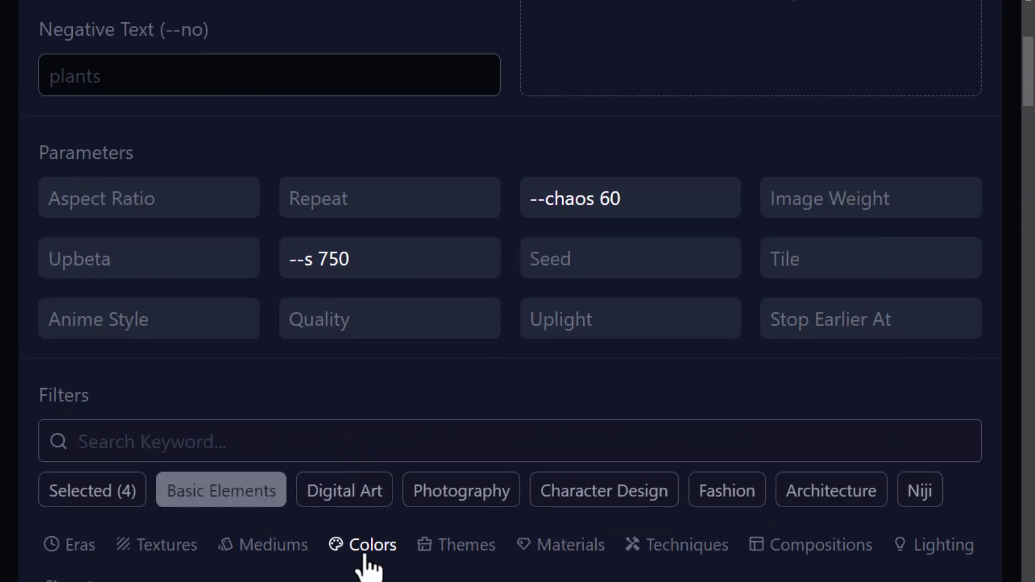
{"action": "scroll", "coordinate": [365, 560], "scroll_direction": "down", "scroll_amount": 15}
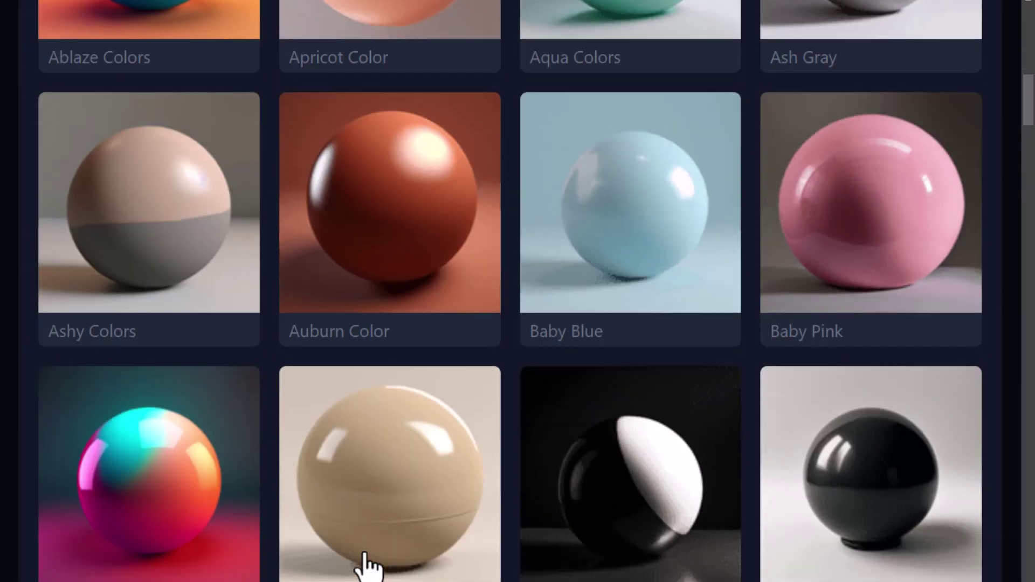
{"action": "scroll", "coordinate": [364, 561], "scroll_direction": "down", "scroll_amount": 9}
{"action": "scroll", "coordinate": [358, 548], "scroll_direction": "up", "scroll_amount": 6}
{"action": "scroll", "coordinate": [270, 445], "scroll_direction": "down", "scroll_amount": 7}
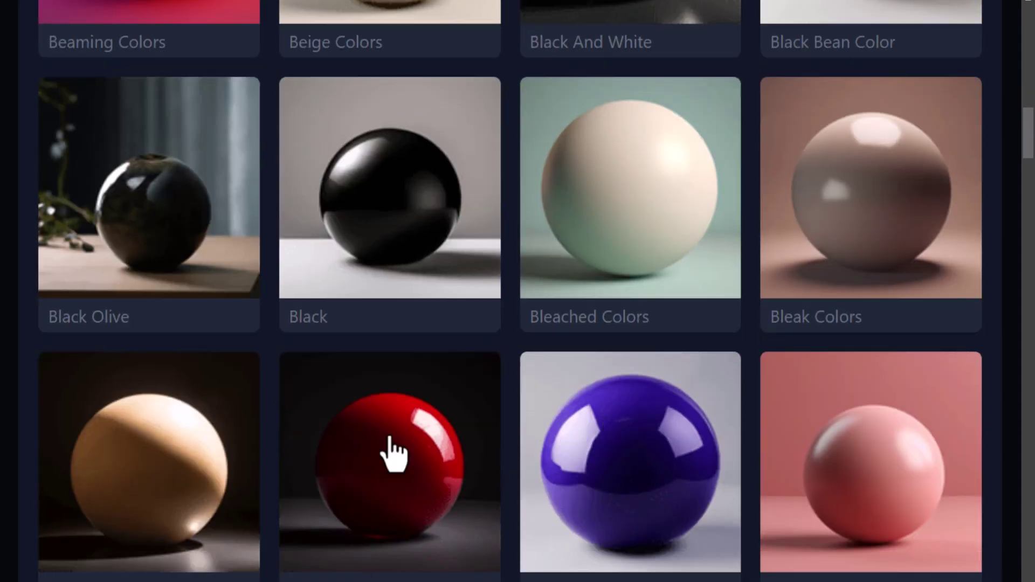
{"action": "scroll", "coordinate": [403, 495], "scroll_direction": "down", "scroll_amount": 6}
{"action": "left_click", "coordinate": [627, 441]}
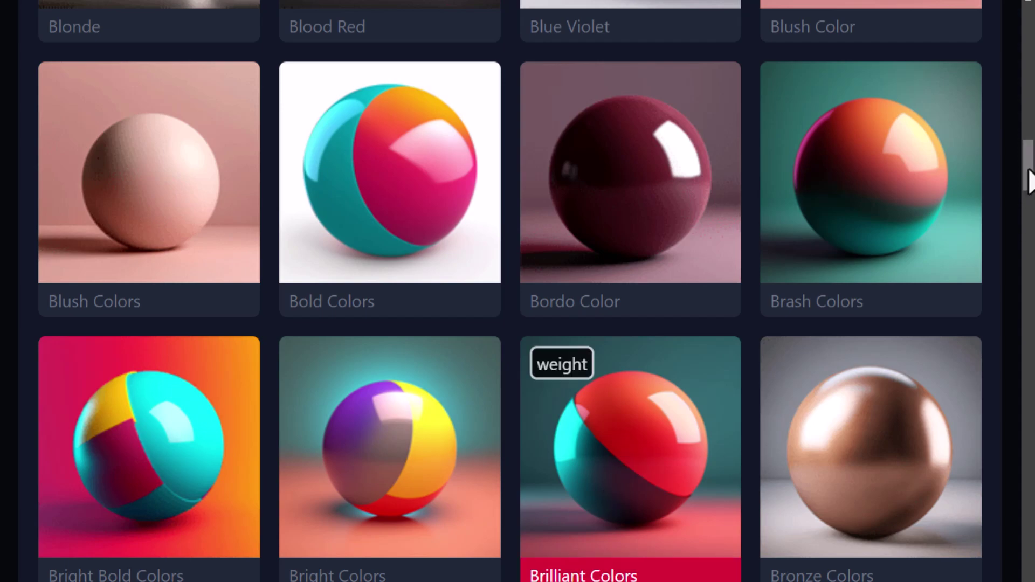
{"action": "left_click_drag", "start_coordinate": [1028, 166], "coordinate": [1025, 47]}
{"action": "scroll", "coordinate": [554, 490], "scroll_direction": "down", "scroll_amount": 4}
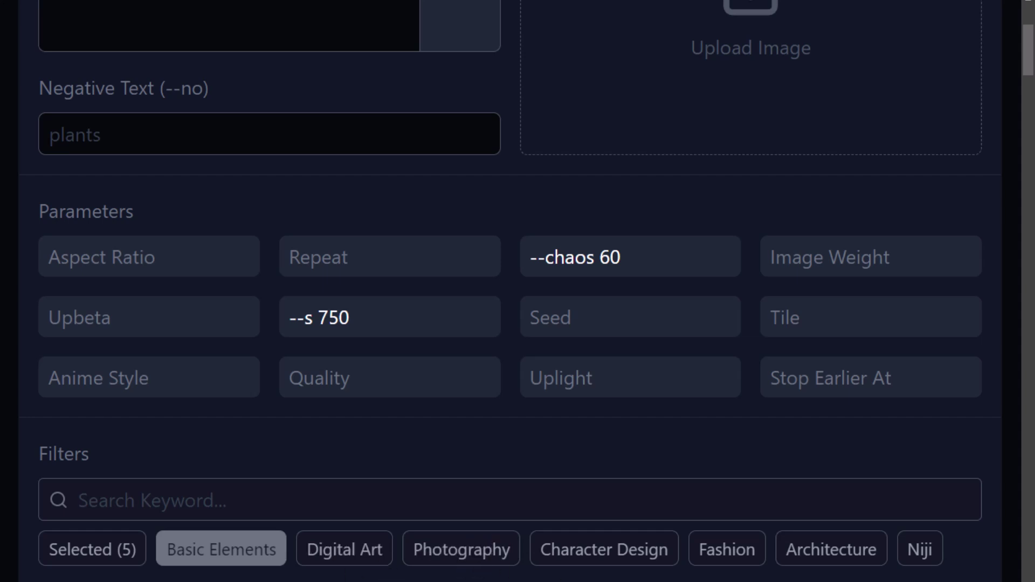
Browse the Techniques filter cards.
{"action": "scroll", "coordinate": [517, 323], "scroll_direction": "down", "scroll_amount": 2}
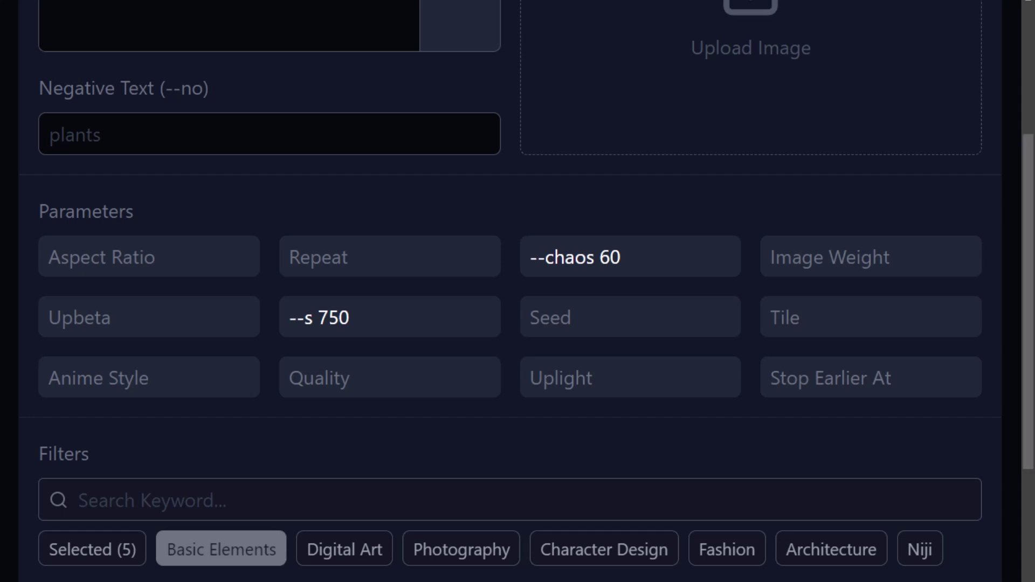
{"action": "scroll", "coordinate": [429, 561], "scroll_direction": "down", "scroll_amount": 9}
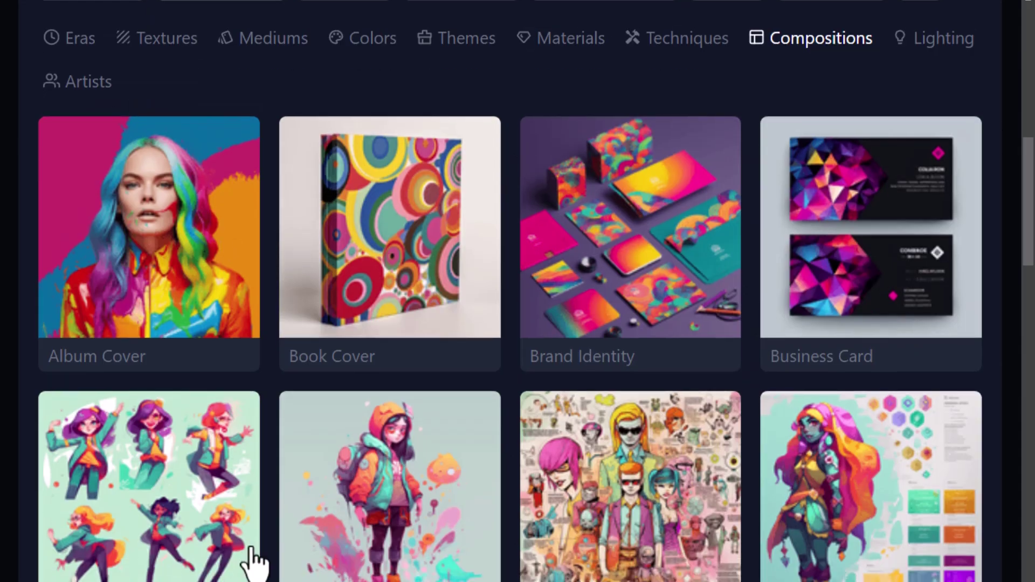
{"action": "scroll", "coordinate": [254, 559], "scroll_direction": "down", "scroll_amount": 5}
{"action": "scroll", "coordinate": [255, 563], "scroll_direction": "up", "scroll_amount": 8}
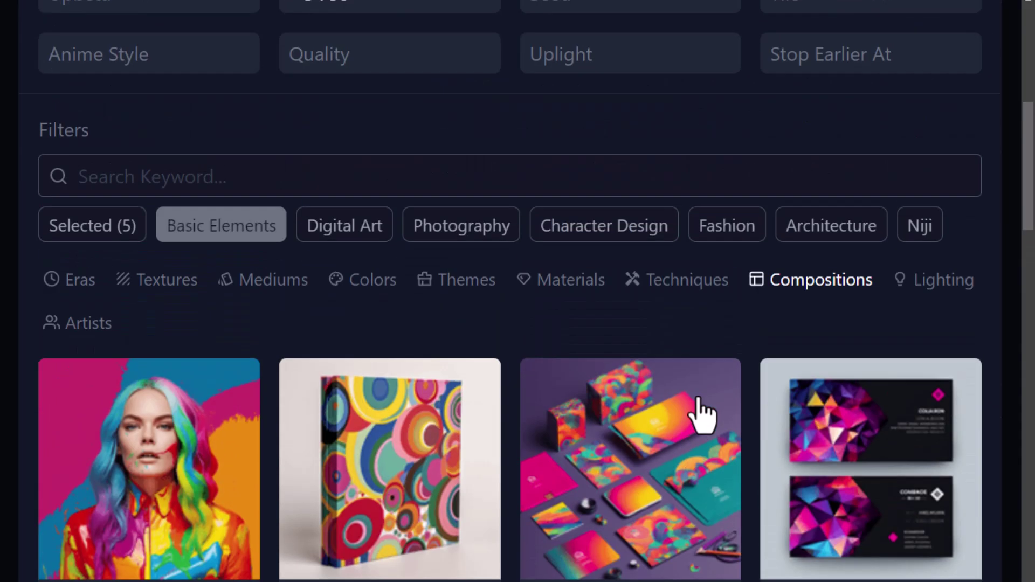
{"action": "left_click", "coordinate": [671, 282]}
{"action": "scroll", "coordinate": [173, 561], "scroll_direction": "down", "scroll_amount": 3}
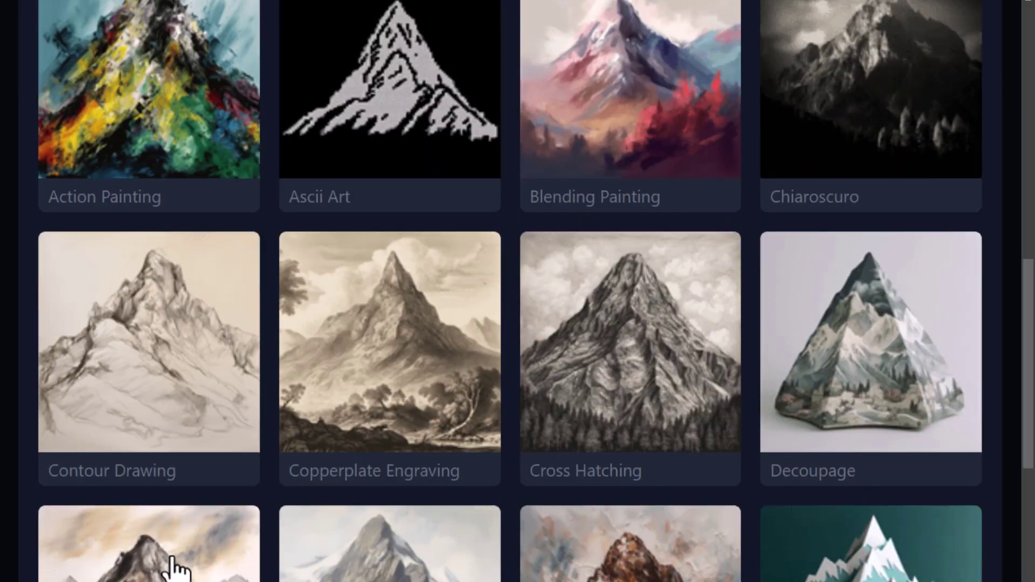
{"action": "scroll", "coordinate": [426, 576], "scroll_direction": "up", "scroll_amount": 8}
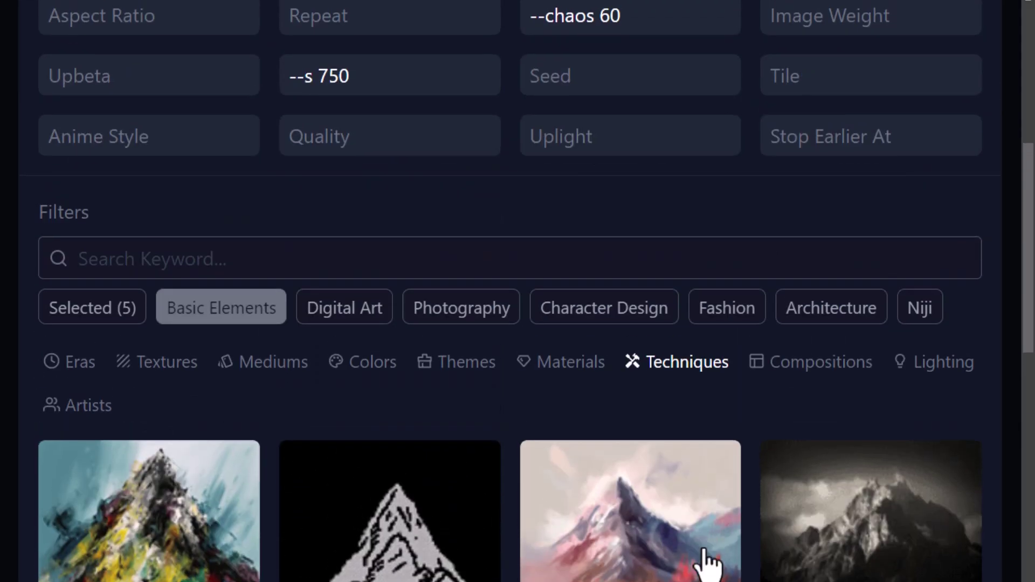
Add Dreamy Glow from the Lighting cards as the sixth filter.
{"action": "left_click", "coordinate": [965, 370]}
{"action": "scroll", "coordinate": [710, 485], "scroll_direction": "down", "scroll_amount": 5}
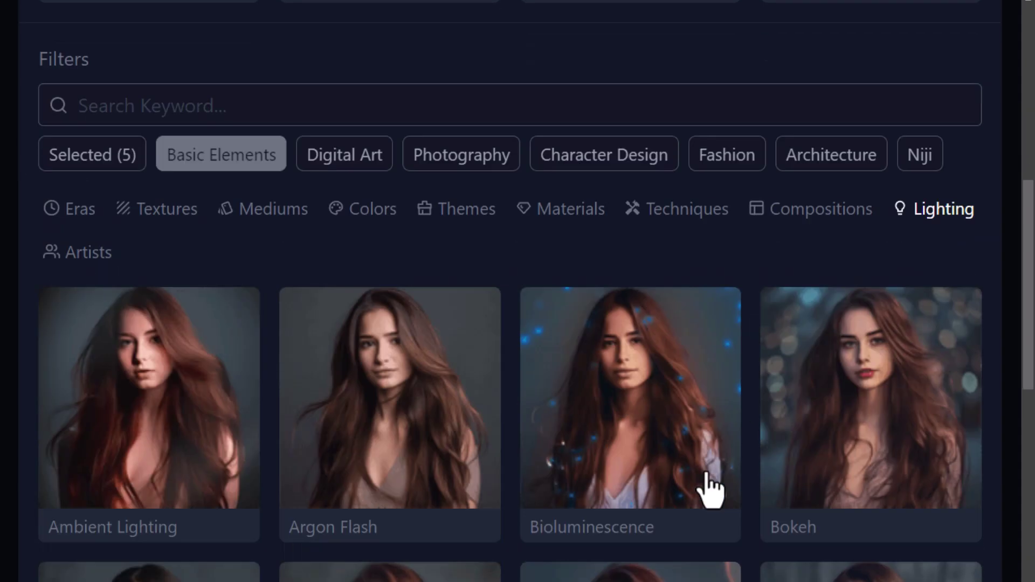
{"action": "scroll", "coordinate": [781, 442], "scroll_direction": "down", "scroll_amount": 1}
{"action": "scroll", "coordinate": [825, 386], "scroll_direction": "up", "scroll_amount": 6}
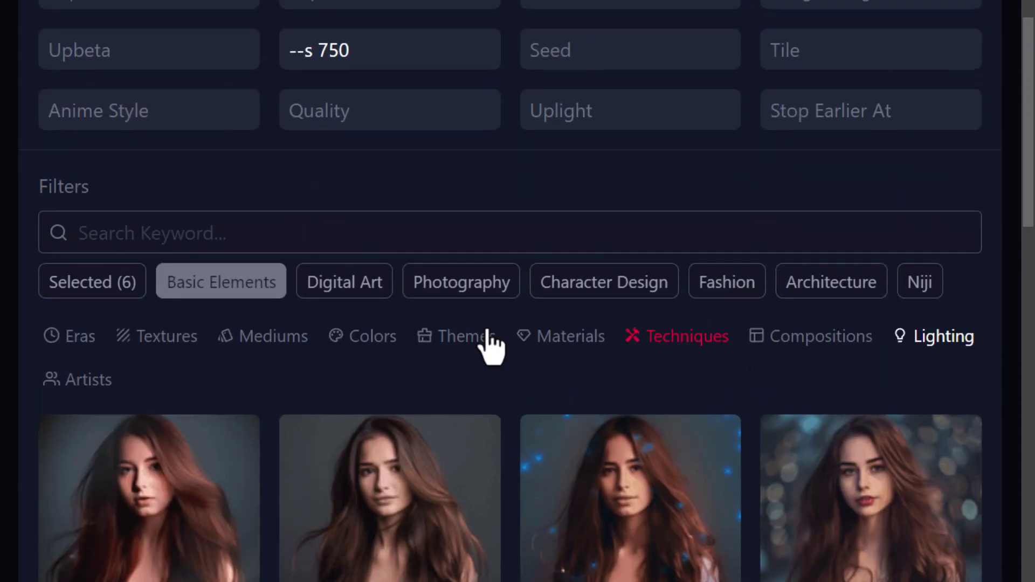
Add Esao Andrews from the Artists gallery as a filter weighted 0.6.
{"action": "left_click", "coordinate": [106, 384]}
{"action": "scroll", "coordinate": [127, 394], "scroll_direction": "down", "scroll_amount": 9}
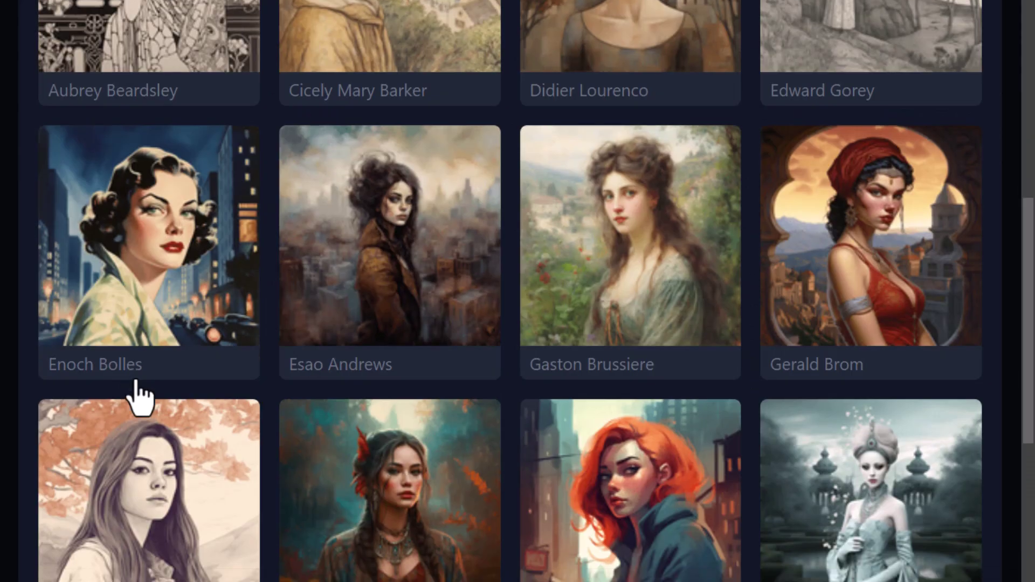
{"action": "scroll", "coordinate": [139, 397], "scroll_direction": "down", "scroll_amount": 7}
{"action": "scroll", "coordinate": [139, 398], "scroll_direction": "up", "scroll_amount": 7}
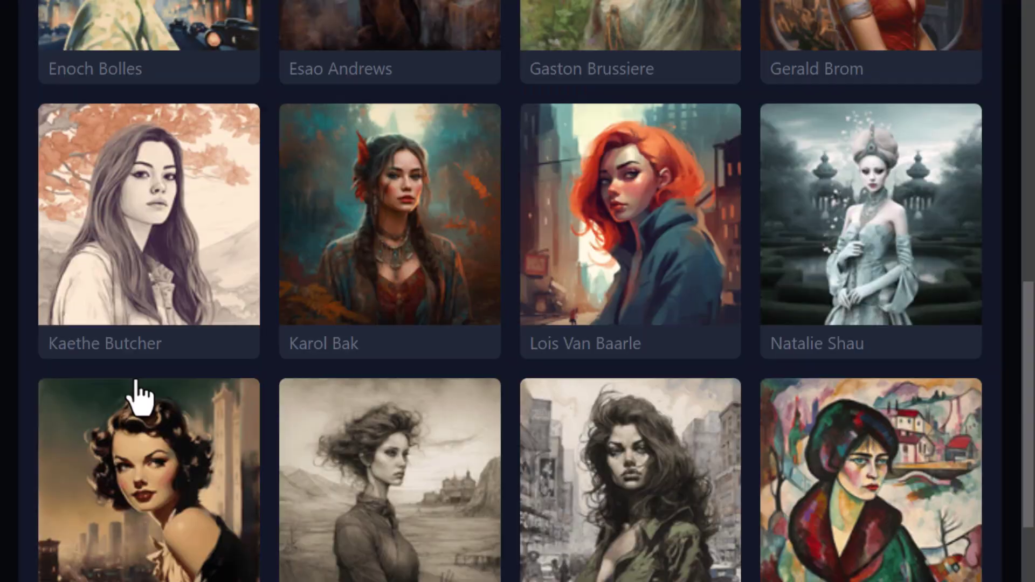
{"action": "left_click", "coordinate": [404, 277]}
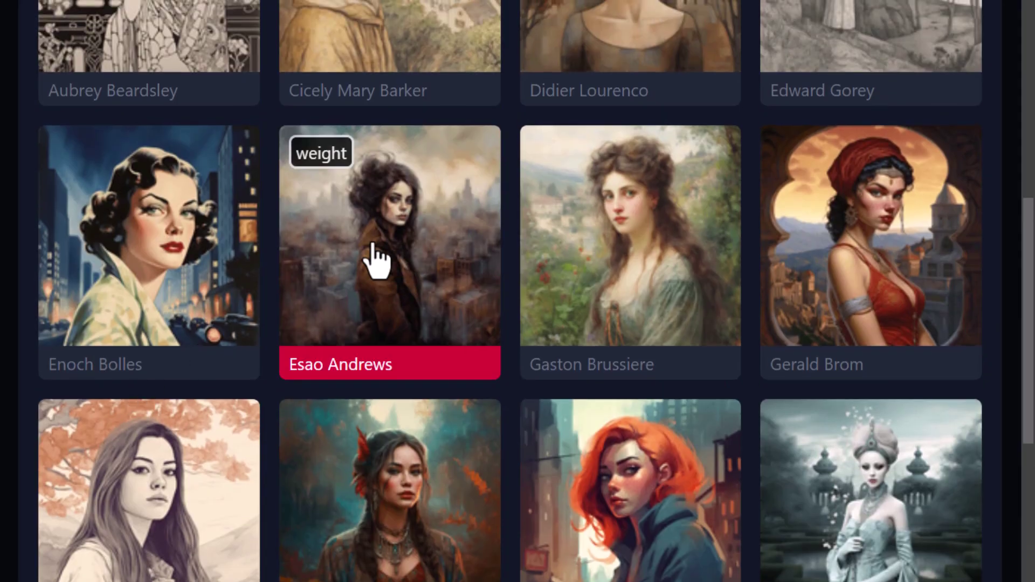
{"action": "left_click", "coordinate": [323, 161]}
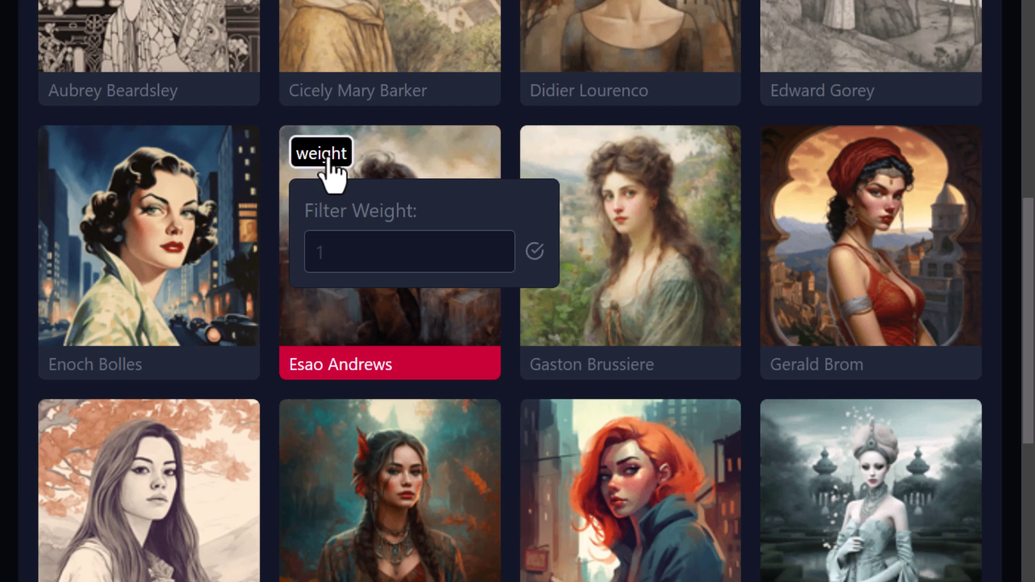
{"action": "left_click", "coordinate": [352, 266]}
{"action": "type", "text": "0.6"}
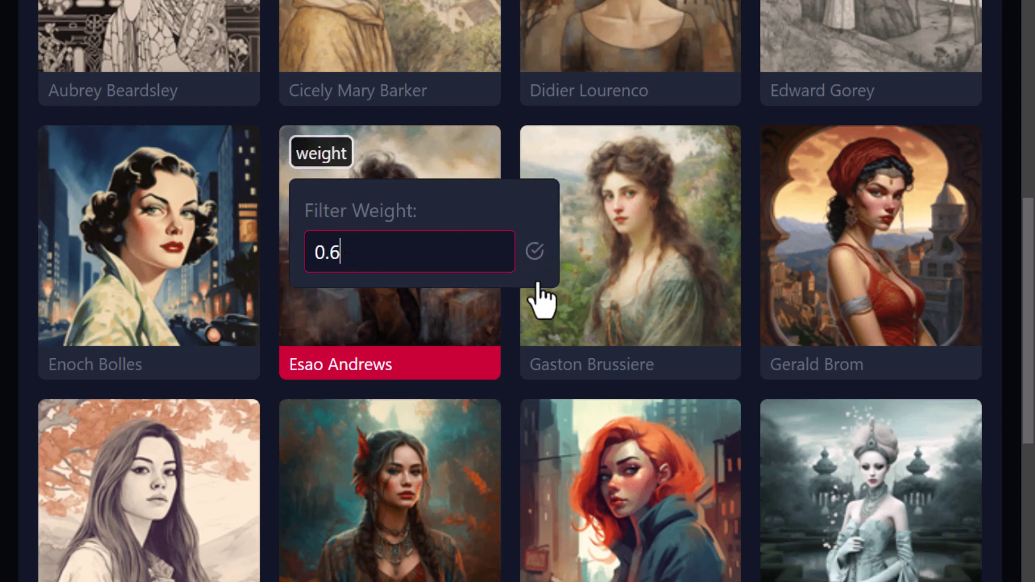
{"action": "left_click", "coordinate": [534, 251]}
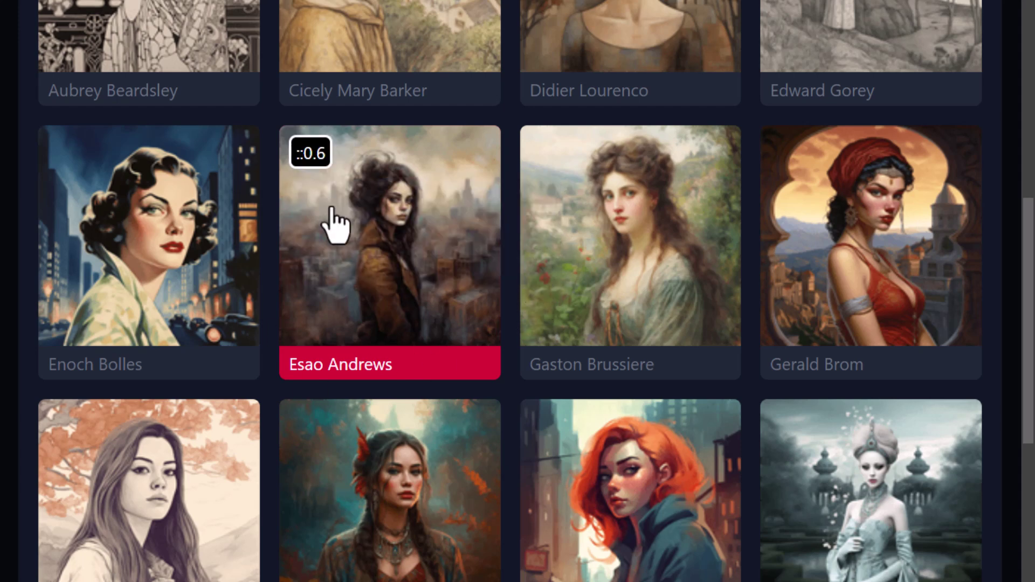
{"action": "scroll", "coordinate": [478, 431], "scroll_direction": "up", "scroll_amount": 10}
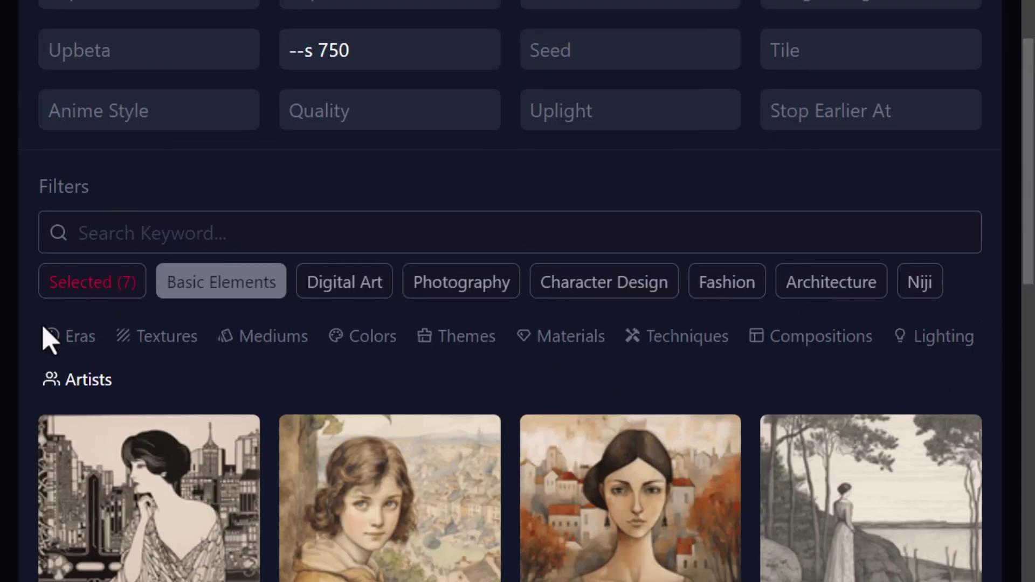
Add 'mt fuji' to the prompt as new text.
{"action": "left_click", "coordinate": [102, 237]}
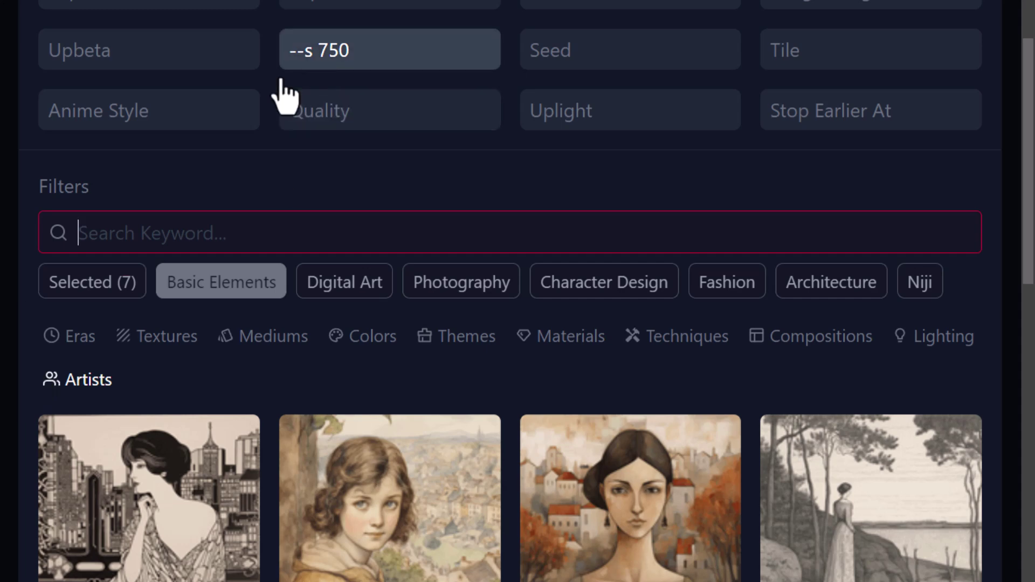
{"action": "scroll", "coordinate": [235, 251], "scroll_direction": "up", "scroll_amount": 7}
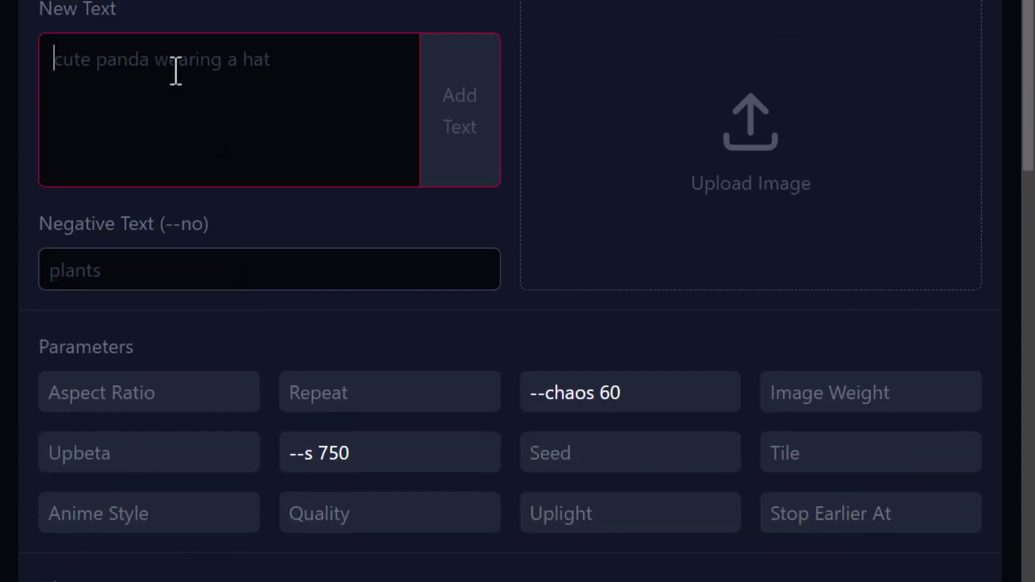
{"action": "type", "text": "mt fuji"}
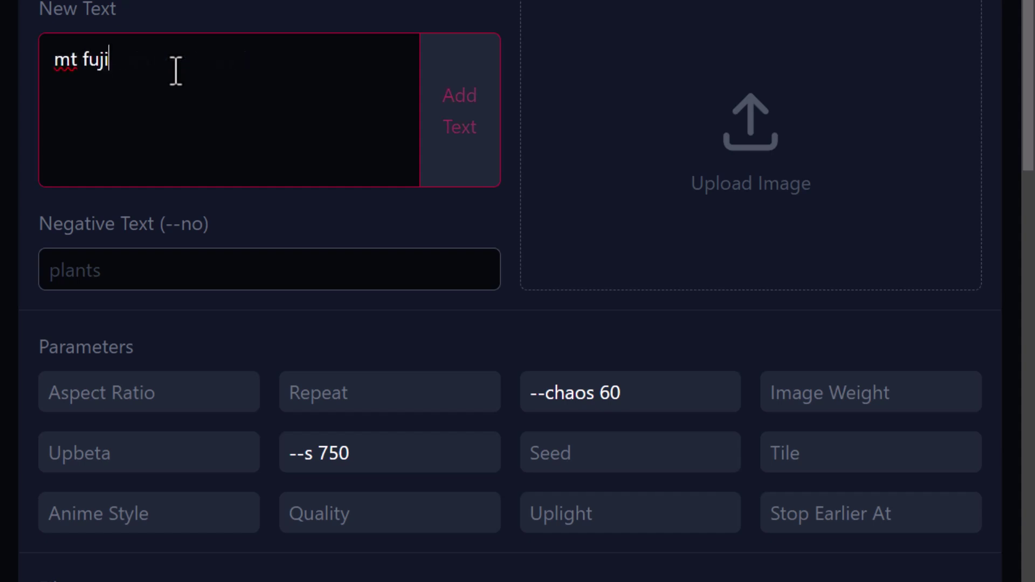
{"action": "left_click", "coordinate": [494, 121]}
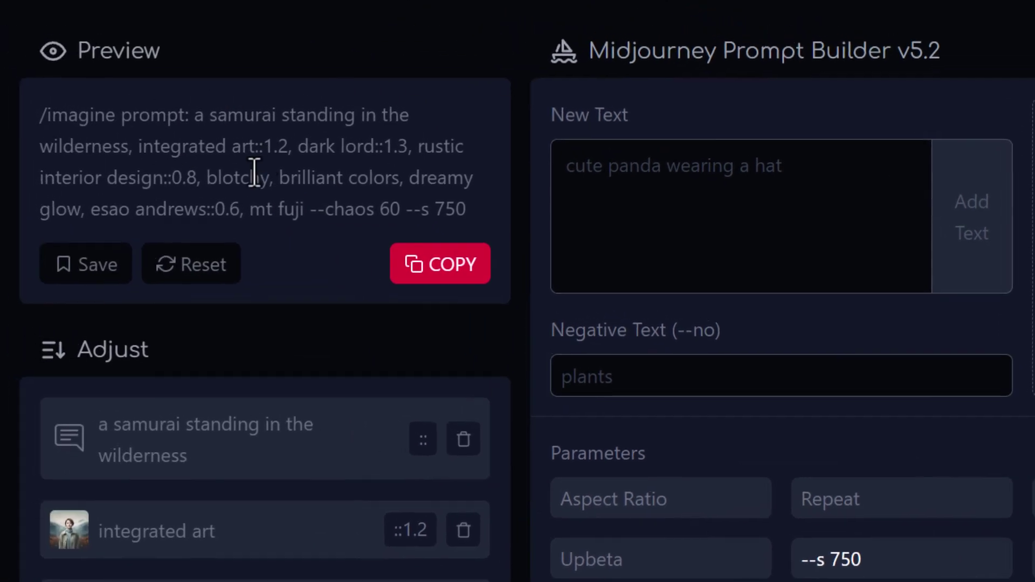
Reorder the Adjust list: samurai below dark lord, integrated art below brilliant colors, dreamy glow up, mt fuji after blotchy.
{"action": "scroll", "coordinate": [513, 230], "scroll_direction": "down", "scroll_amount": 8}
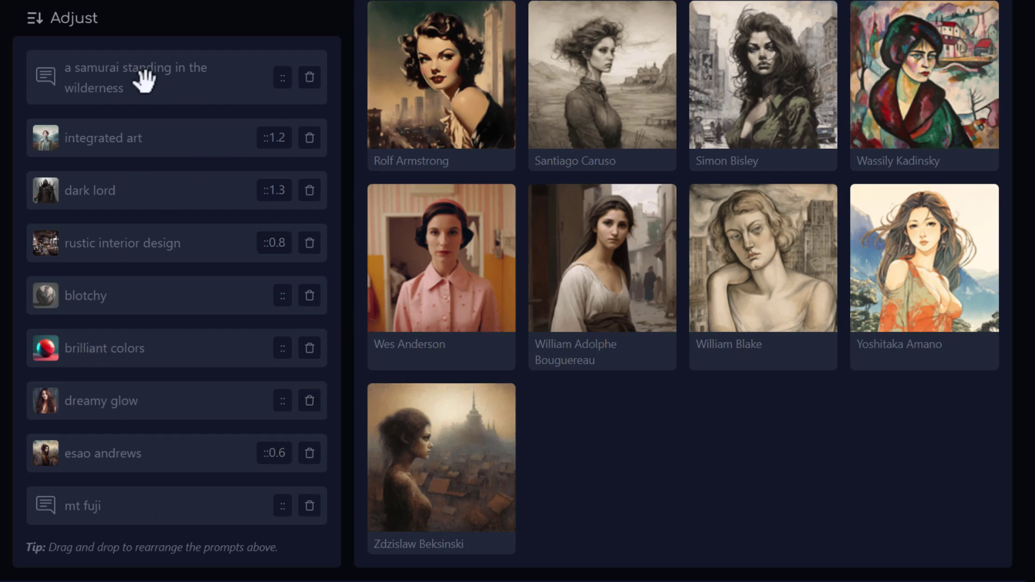
{"action": "left_click_drag", "start_coordinate": [113, 84], "coordinate": [113, 201]}
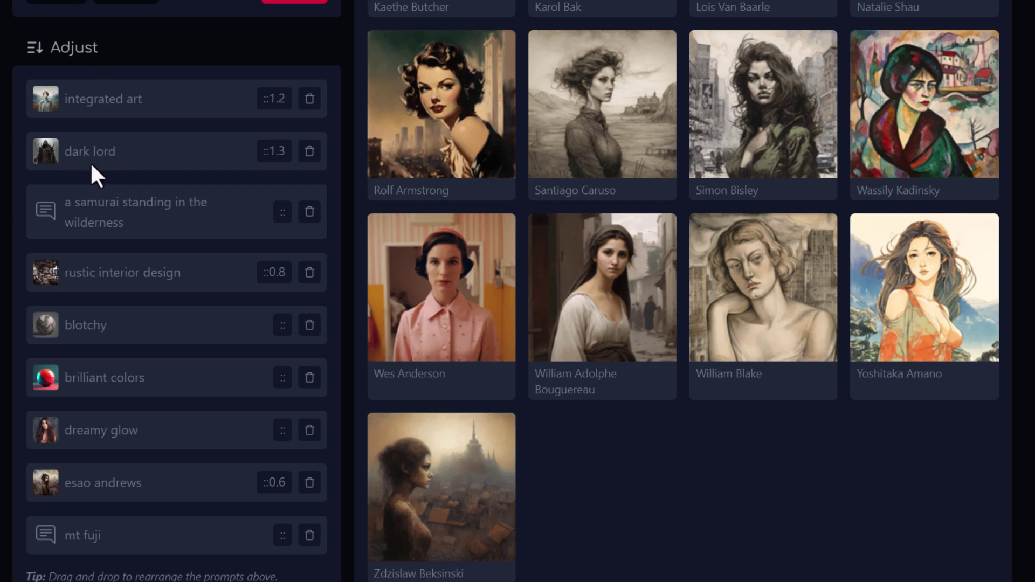
{"action": "left_click_drag", "start_coordinate": [97, 97], "coordinate": [94, 378]}
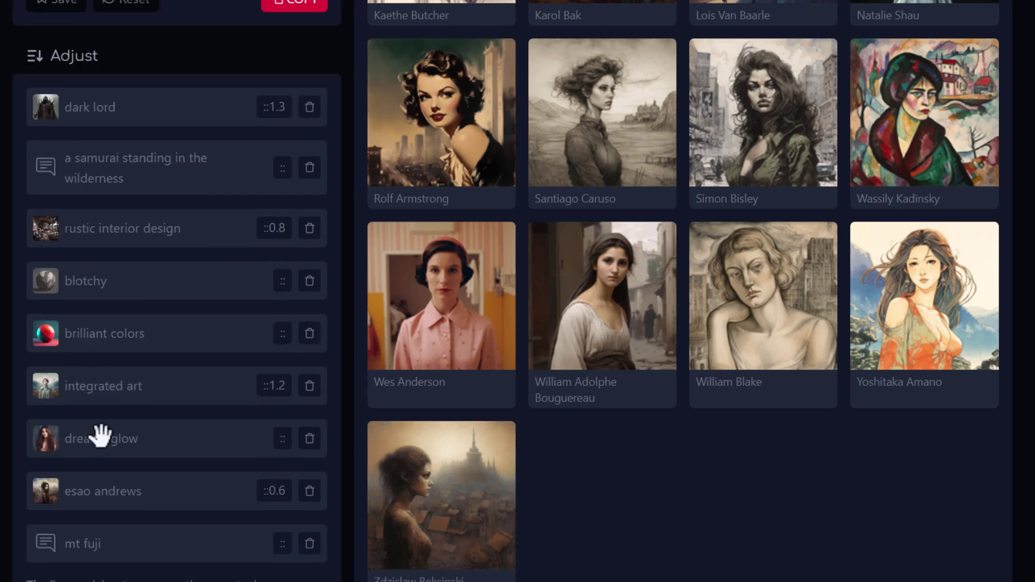
{"action": "left_click_drag", "start_coordinate": [106, 450], "coordinate": [115, 213]}
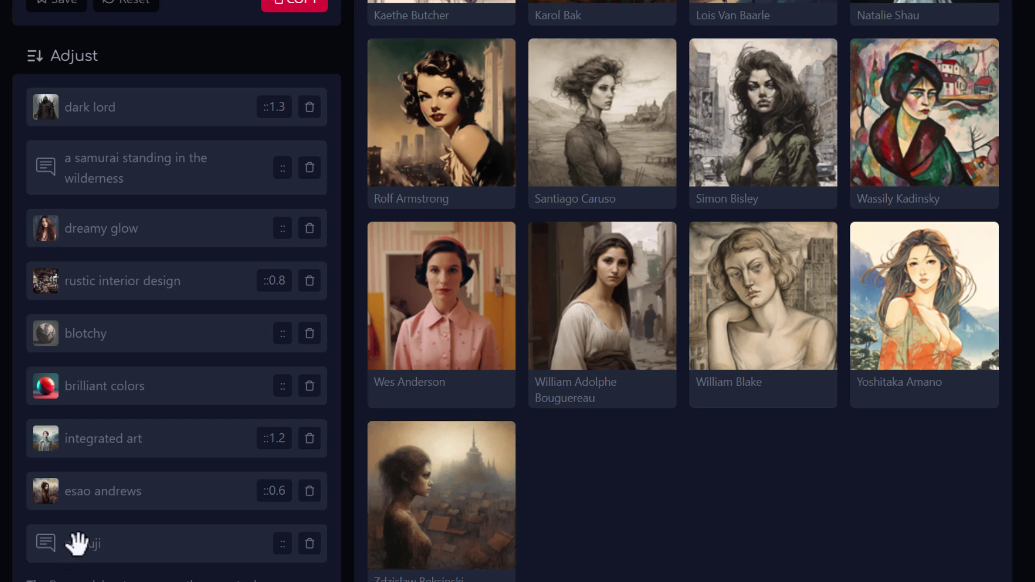
{"action": "left_click_drag", "start_coordinate": [77, 542], "coordinate": [90, 368]}
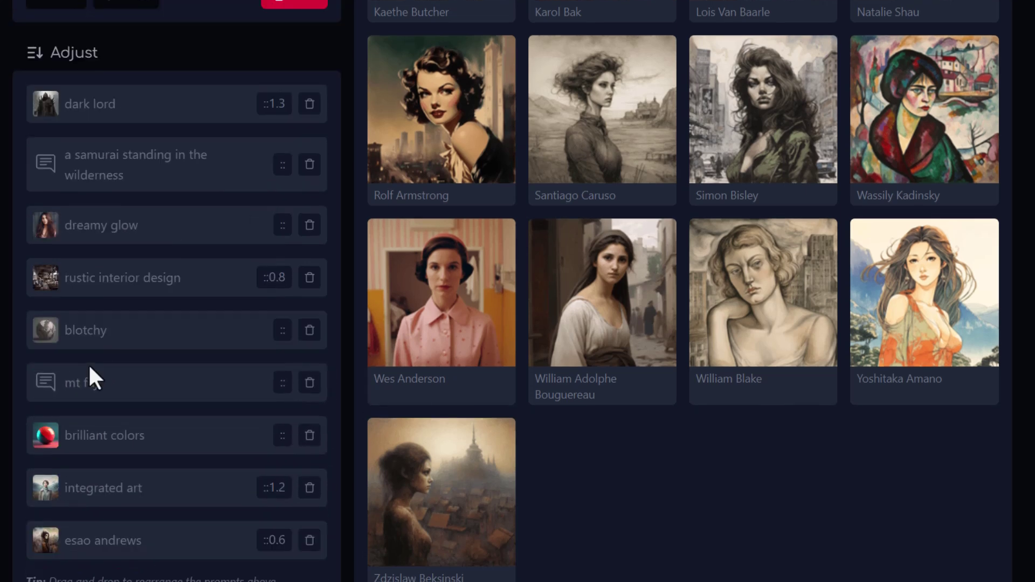
{"action": "scroll", "coordinate": [97, 364], "scroll_direction": "up", "scroll_amount": 2}
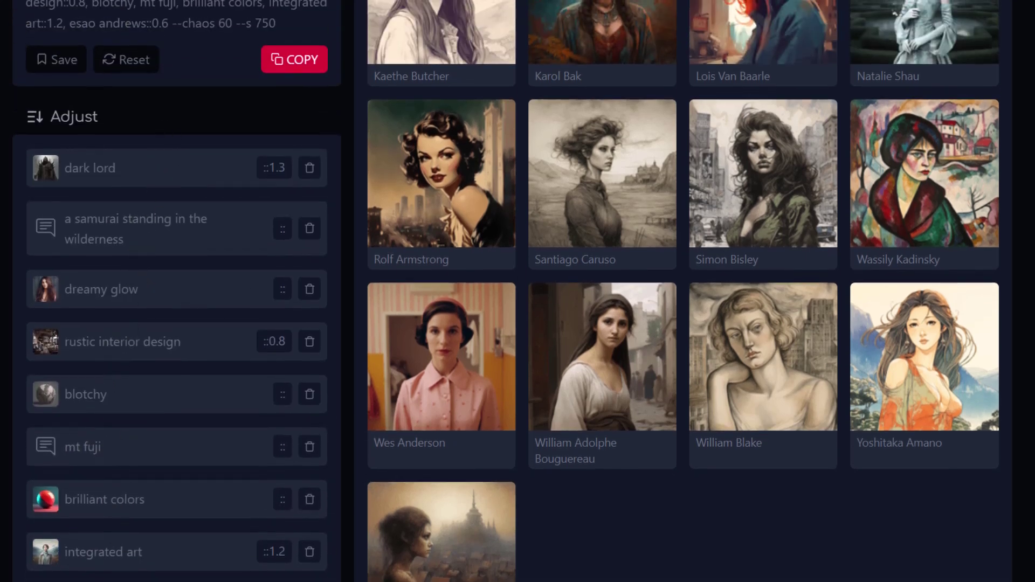
{"action": "scroll", "coordinate": [162, 458], "scroll_direction": "up", "scroll_amount": 2}
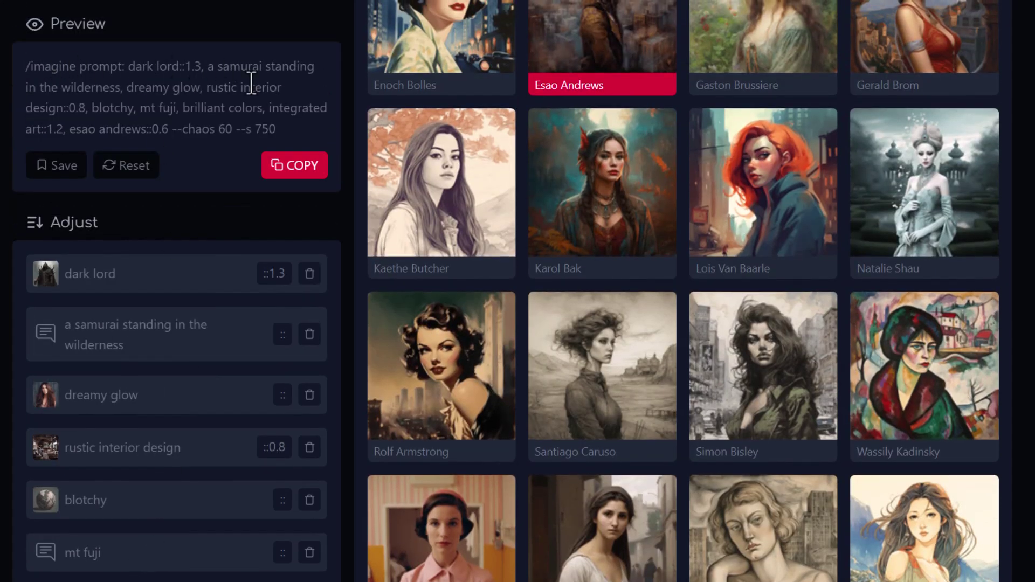
{"action": "scroll", "coordinate": [287, 416], "scroll_direction": "down", "scroll_amount": 3}
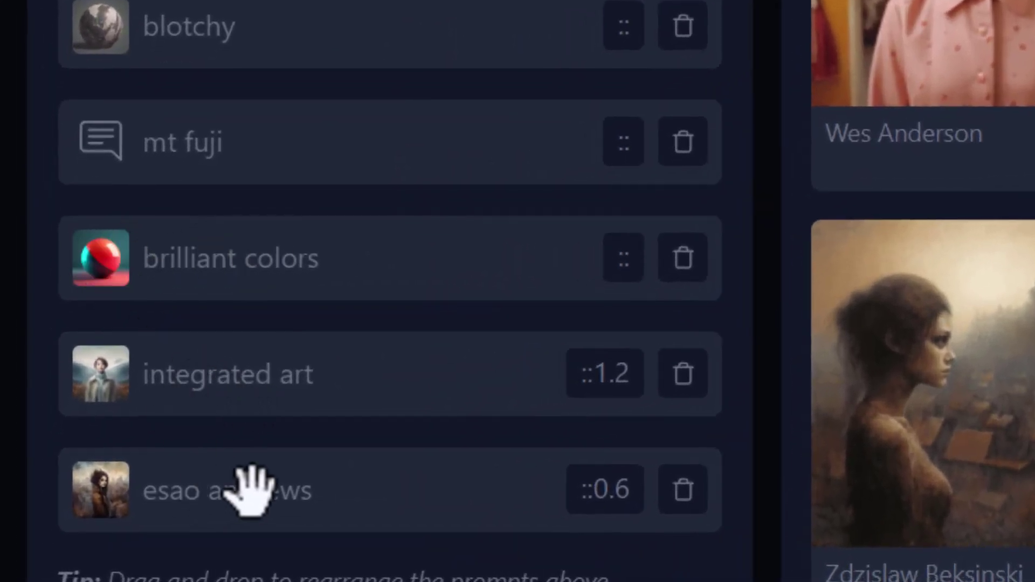
{"action": "left_click", "coordinate": [676, 384]}
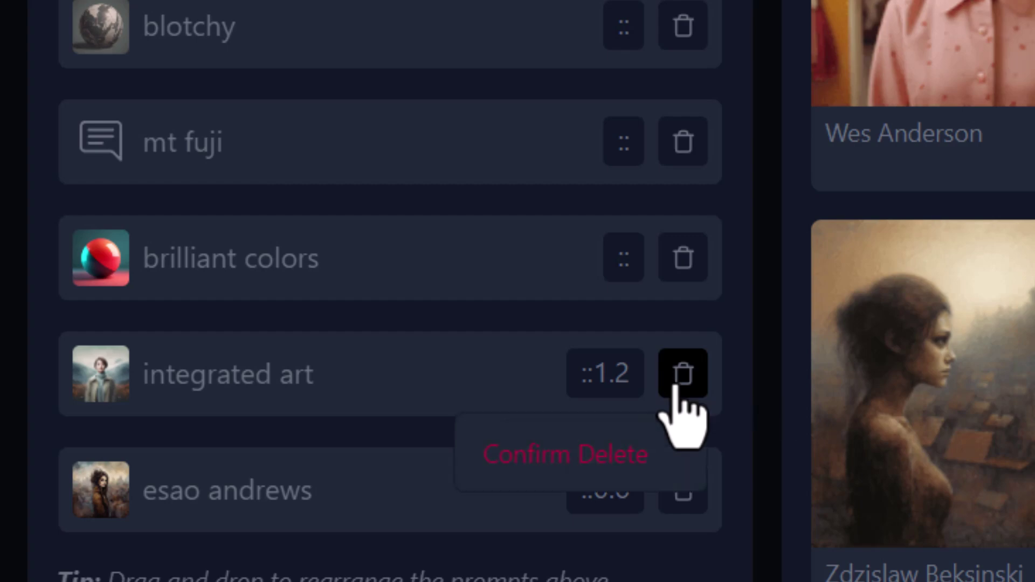
{"action": "left_click", "coordinate": [608, 459]}
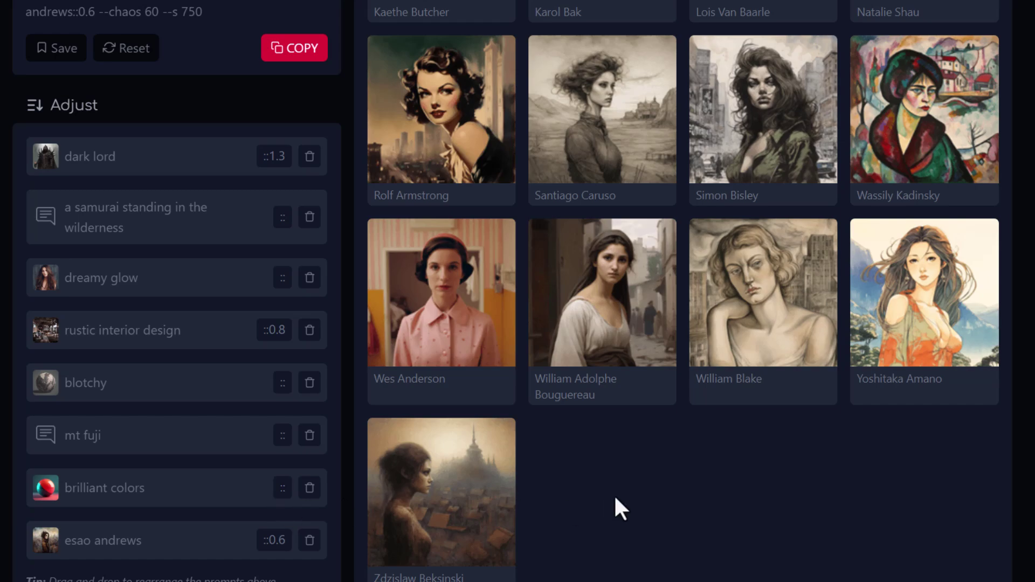
{"action": "scroll", "coordinate": [619, 503], "scroll_direction": "up", "scroll_amount": 6}
{"action": "scroll", "coordinate": [597, 573], "scroll_direction": "up", "scroll_amount": 12}
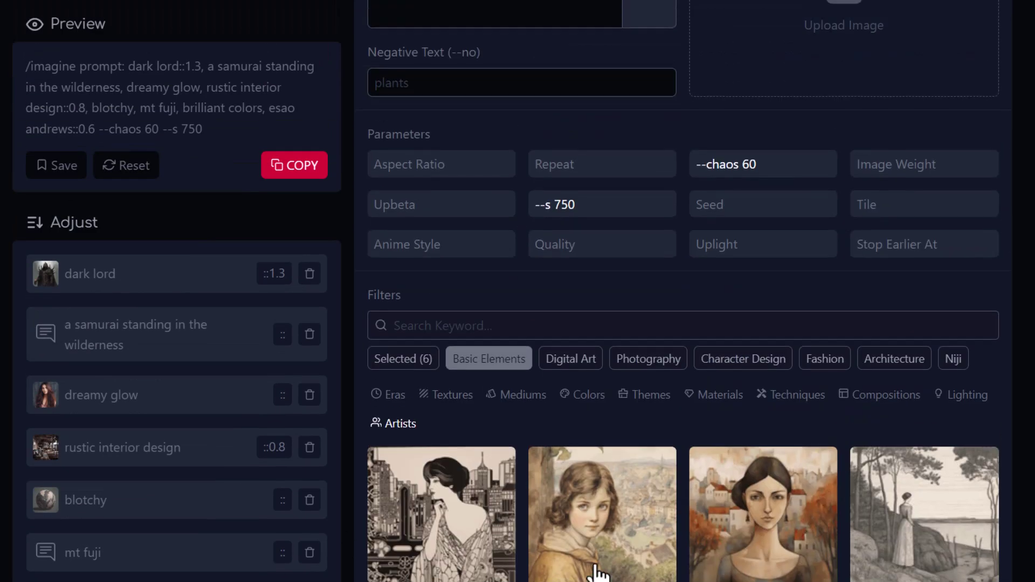
Add 'clouds' as the --no negative text and copy the finished prompt.
{"action": "scroll", "coordinate": [597, 569], "scroll_direction": "up", "scroll_amount": 3}
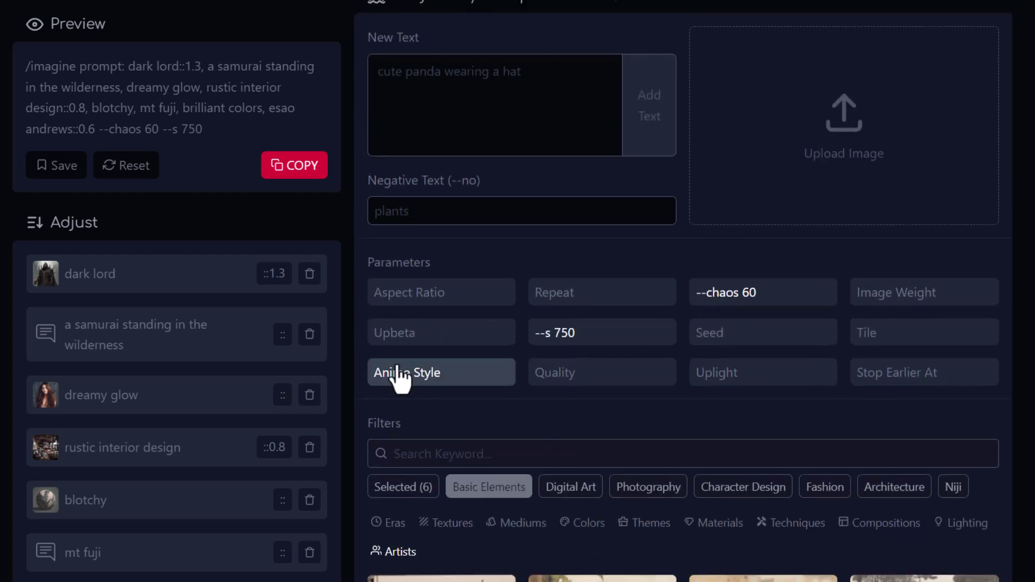
{"action": "scroll", "coordinate": [808, 185], "scroll_direction": "up", "scroll_amount": 2}
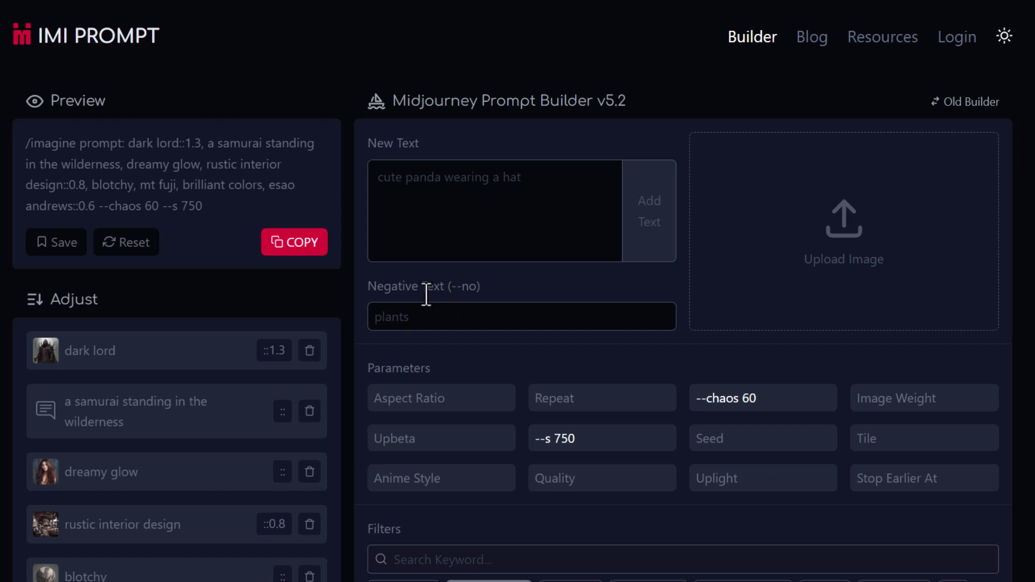
{"action": "type", "text": "clouds"}
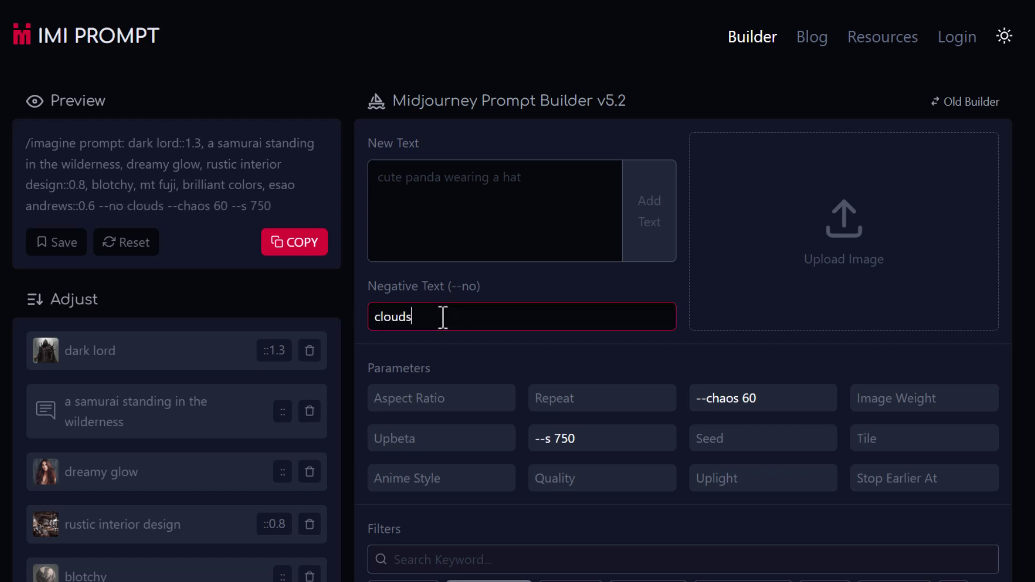
{"action": "left_click", "coordinate": [265, 252]}
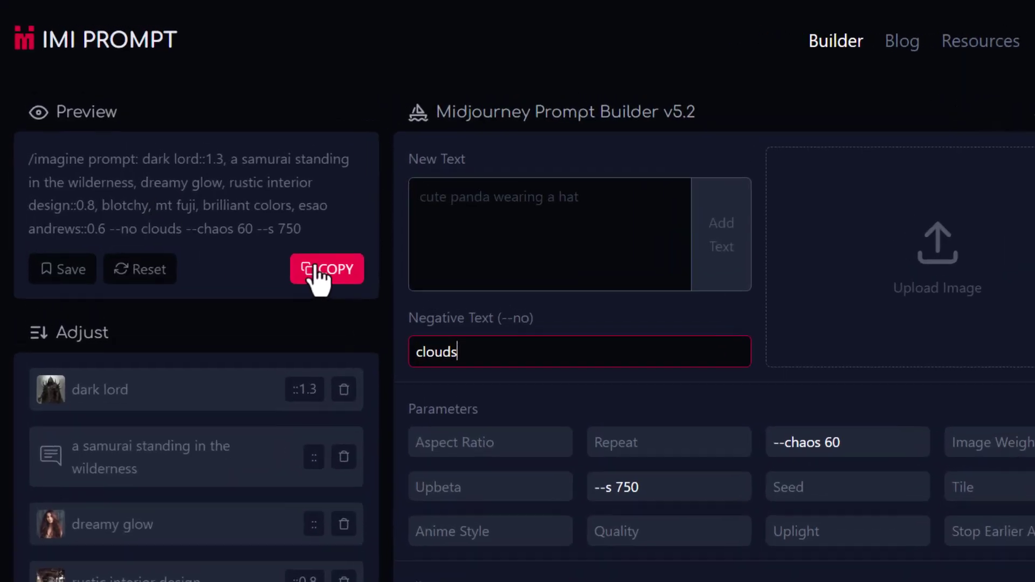
Paste the copied samurai prompt into the Midjourney Bot's /imagine message and send it.
{"action": "left_click", "coordinate": [288, 244]}
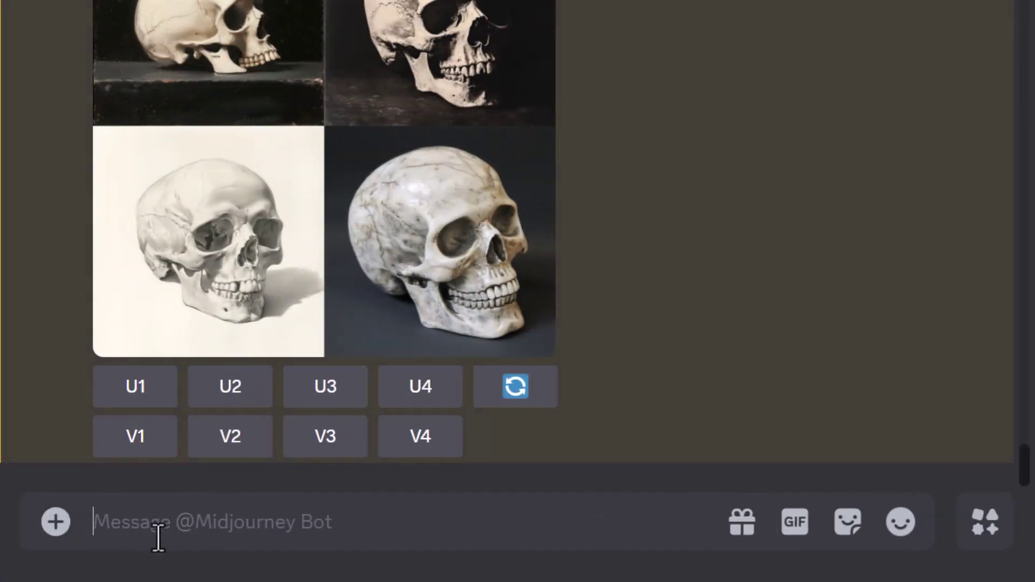
{"action": "key", "text": "ctrl+v"}
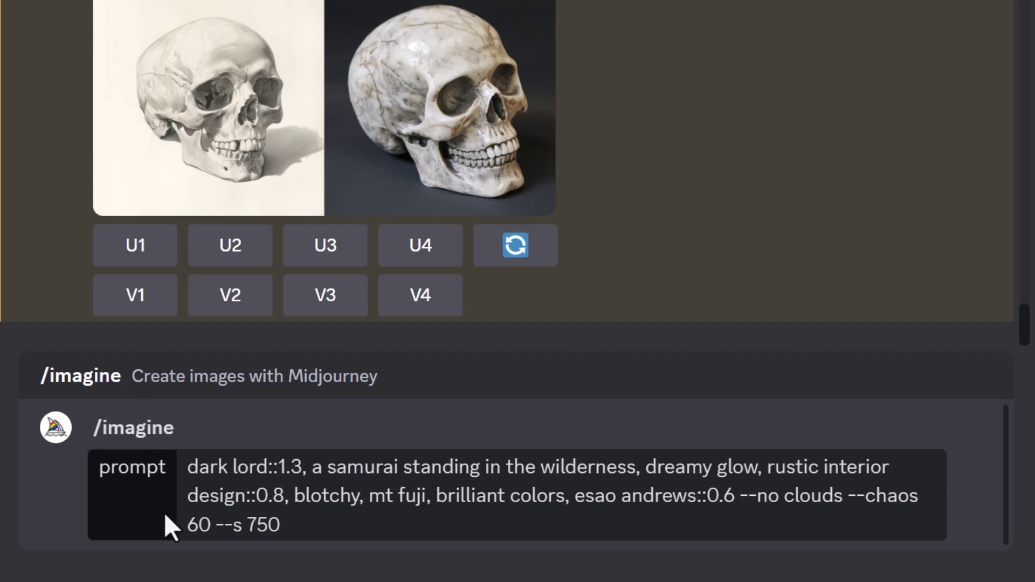
{"action": "left_click", "coordinate": [338, 542]}
{"action": "key", "text": "Return"}
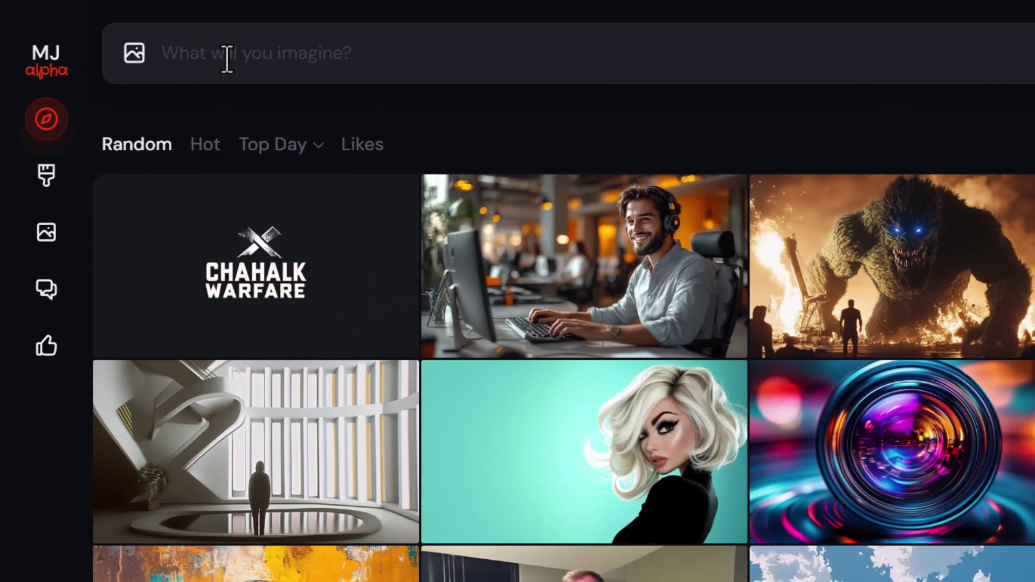
Submit the samurai prompt in Midjourney's imagine bar, deleting the '/imagine prompt:' prefix after the error.
{"action": "key", "text": "ctrl+v"}
{"action": "key", "text": "Return"}
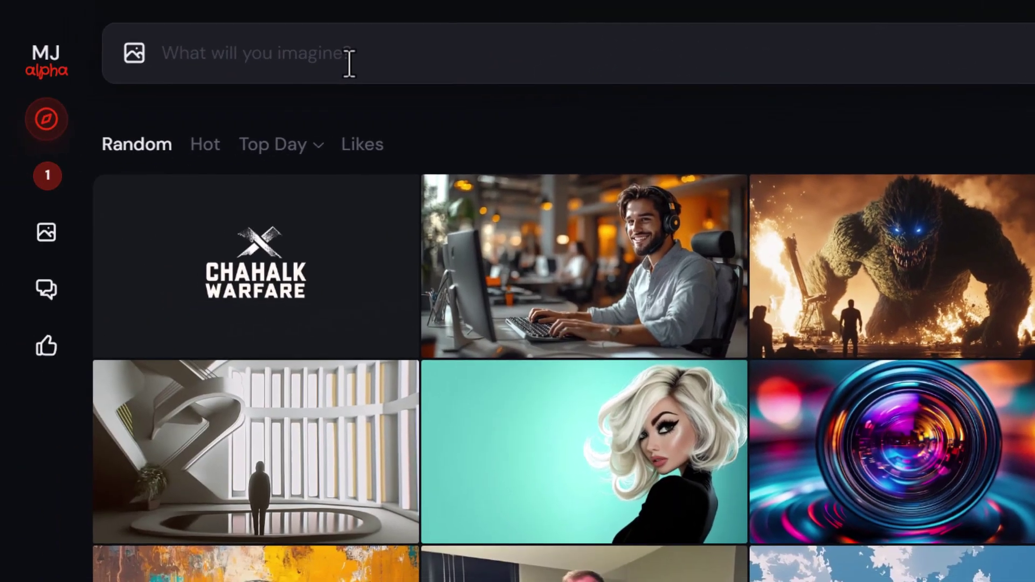
{"action": "key", "text": "ctrl+v"}
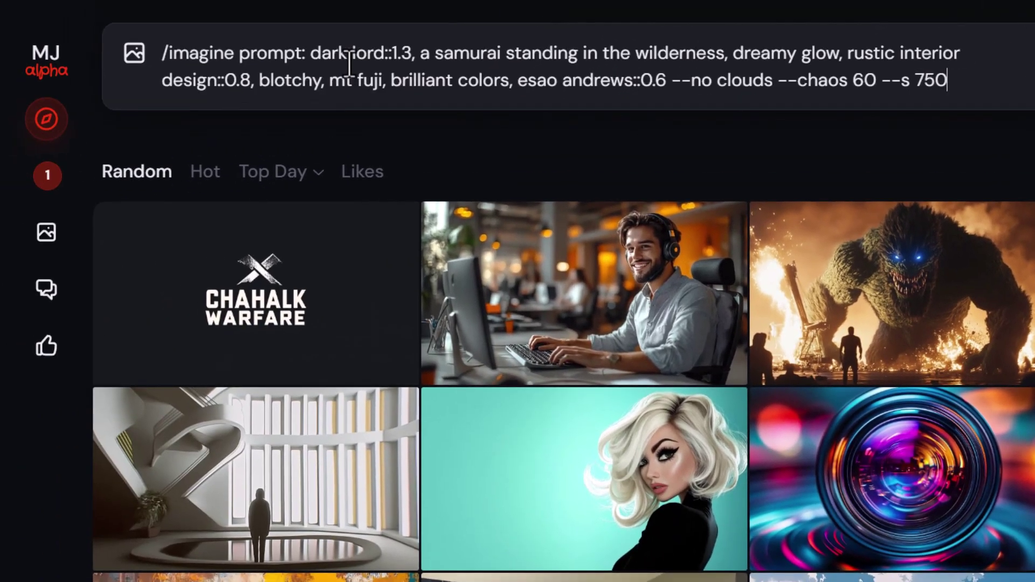
{"action": "left_click", "coordinate": [349, 61]}
{"action": "left_click_drag", "start_coordinate": [311, 52], "coordinate": [176, 58]}
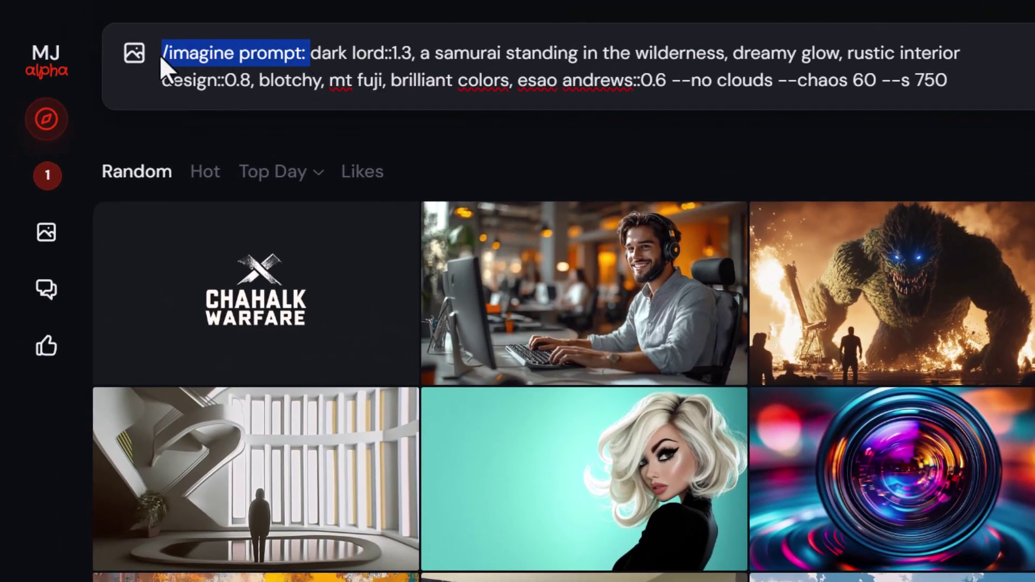
{"action": "key", "text": "BackSpace"}
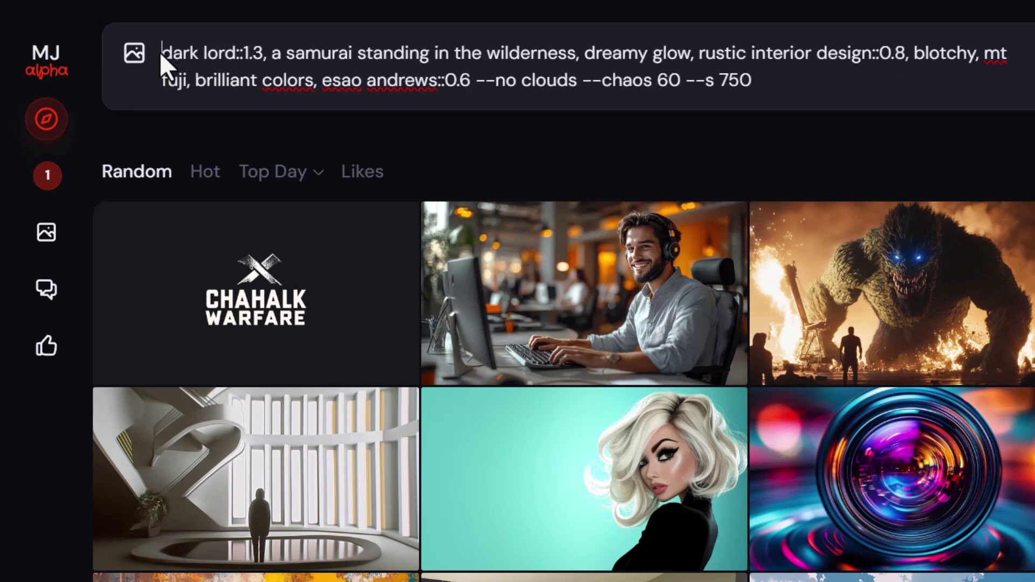
{"action": "key", "text": "Return"}
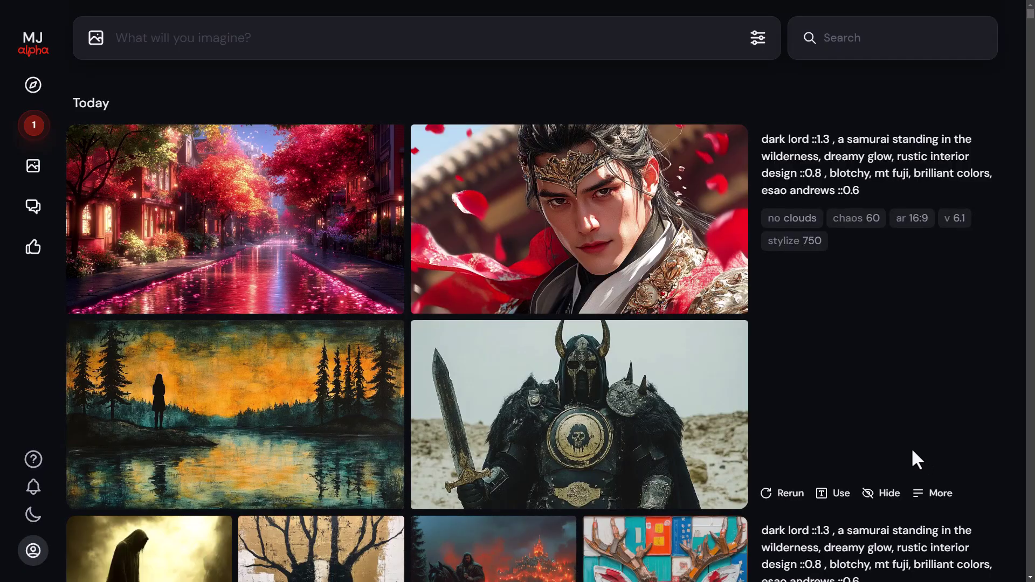
Reuse the samurai prompt without --chaos 60 and --stylize 750 and generate new images.
{"action": "scroll", "coordinate": [912, 458], "scroll_direction": "down", "scroll_amount": 3}
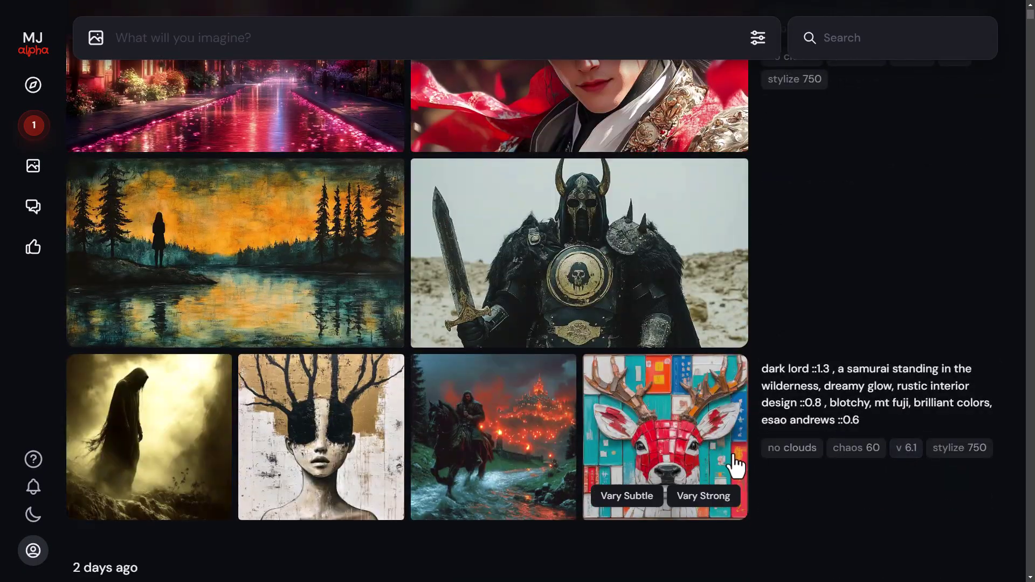
{"action": "scroll", "coordinate": [685, 431], "scroll_direction": "up", "scroll_amount": 3}
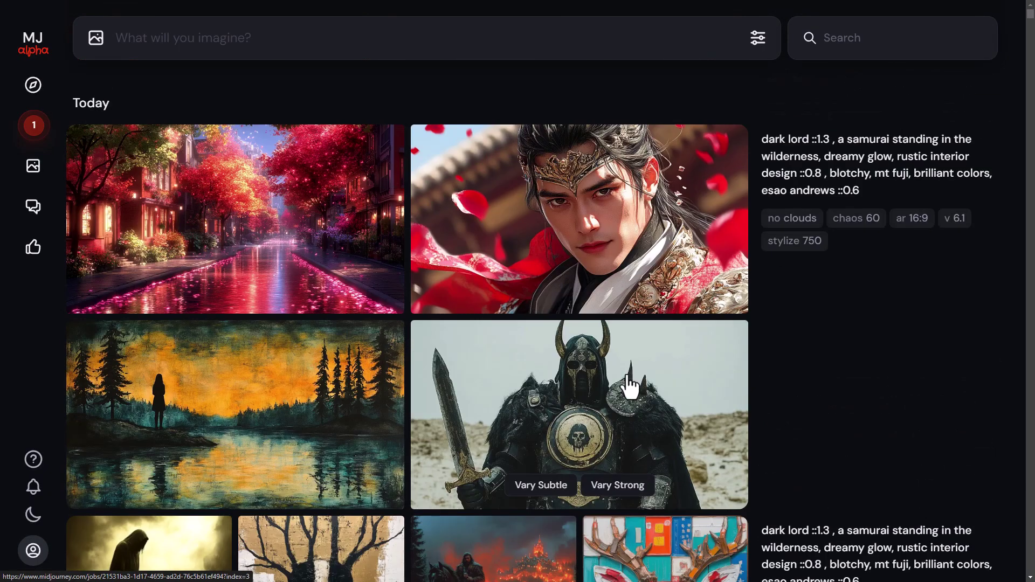
{"action": "scroll", "coordinate": [421, 288], "scroll_direction": "down", "scroll_amount": 3}
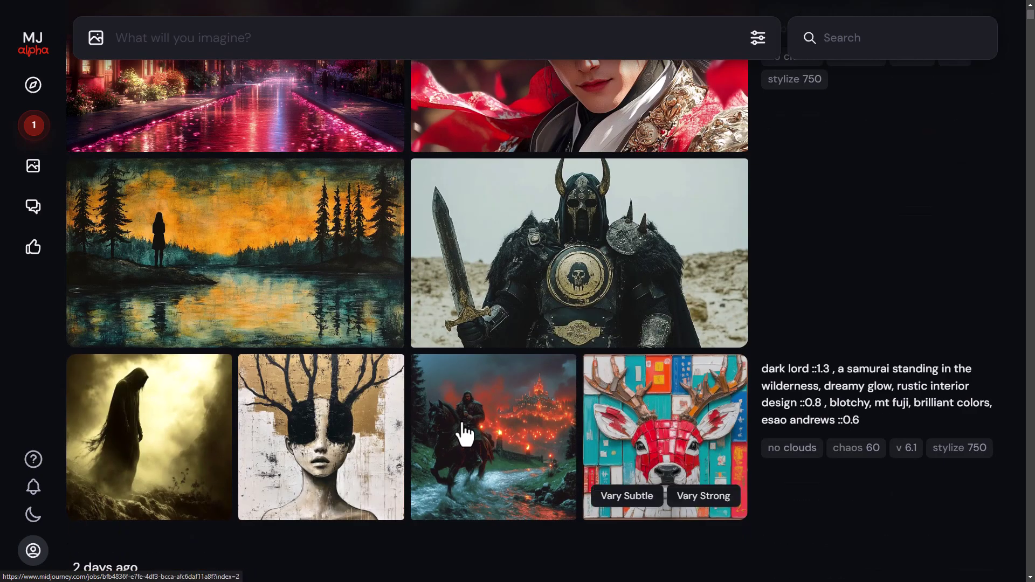
{"action": "scroll", "coordinate": [317, 185], "scroll_direction": "up", "scroll_amount": 3}
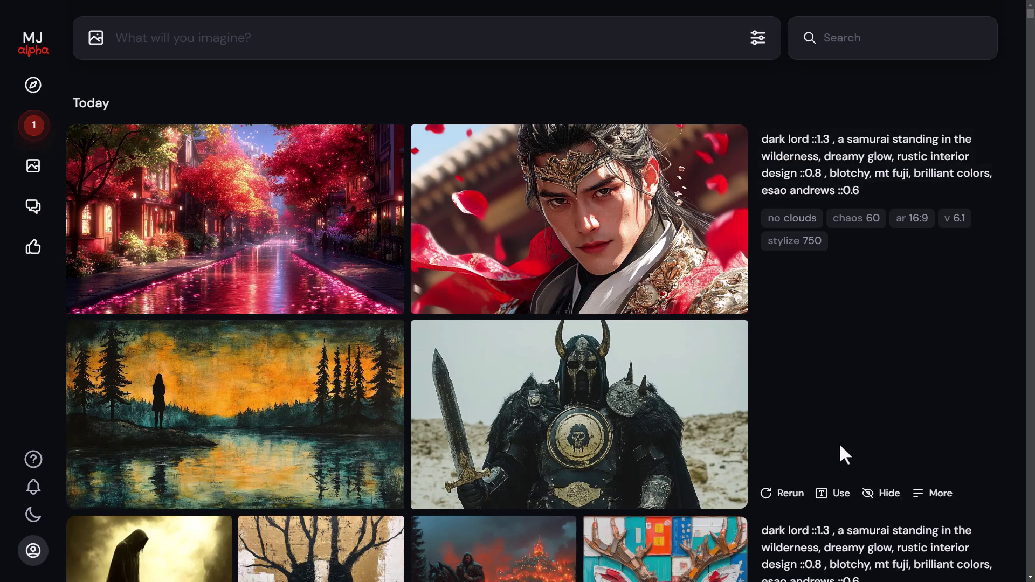
{"action": "left_click", "coordinate": [834, 493]}
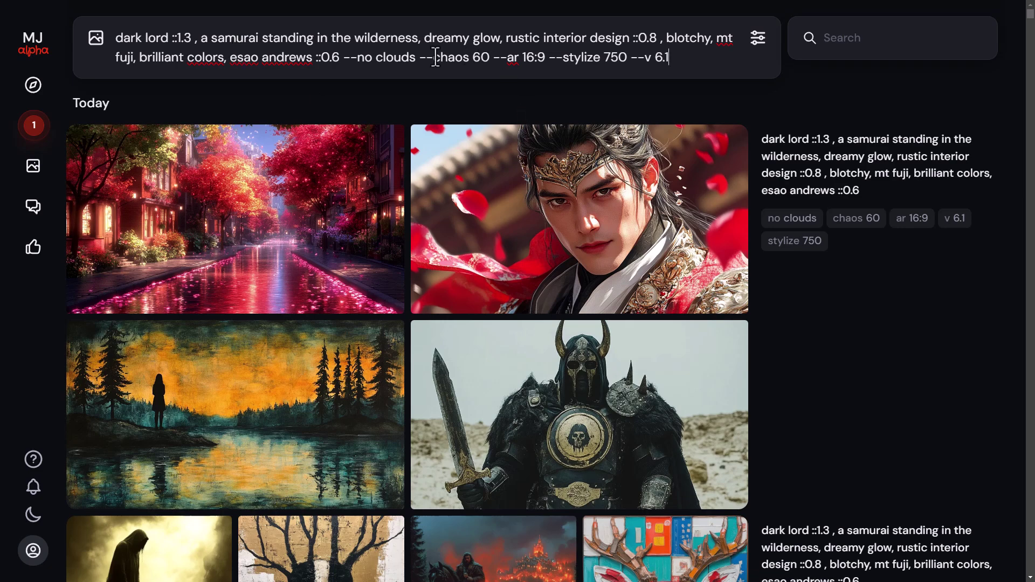
{"action": "left_click_drag", "start_coordinate": [437, 57], "coordinate": [487, 60]}
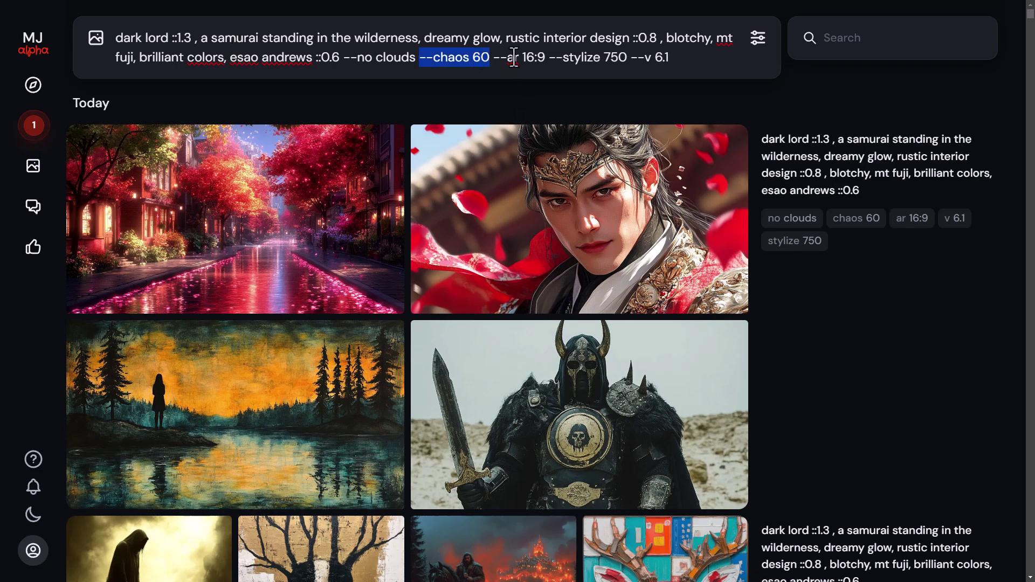
{"action": "key", "text": "BackSpace"}
{"action": "left_click_drag", "start_coordinate": [555, 58], "coordinate": [478, 58]}
{"action": "key", "text": "BackSpace"}
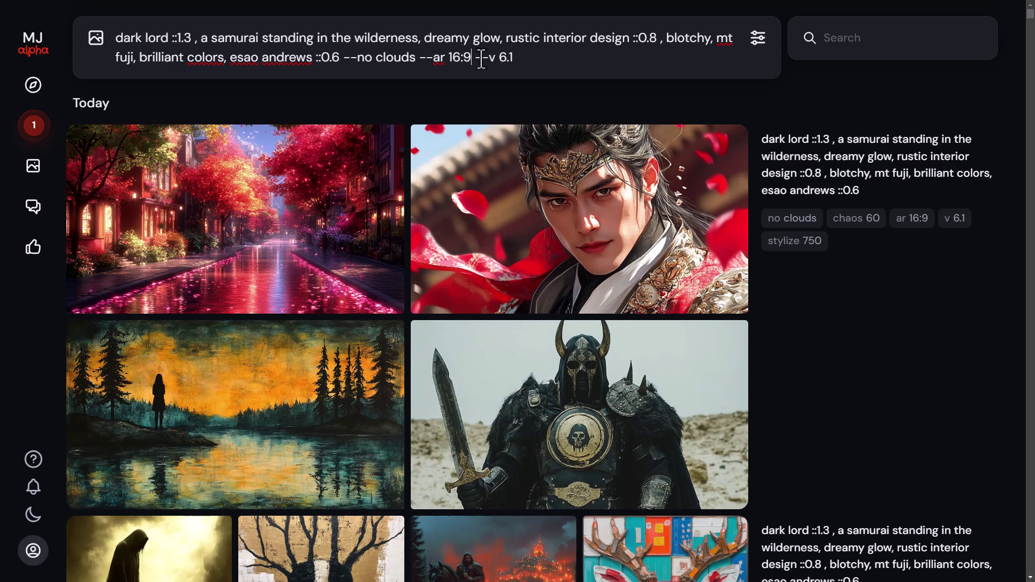
{"action": "key", "text": "Return"}
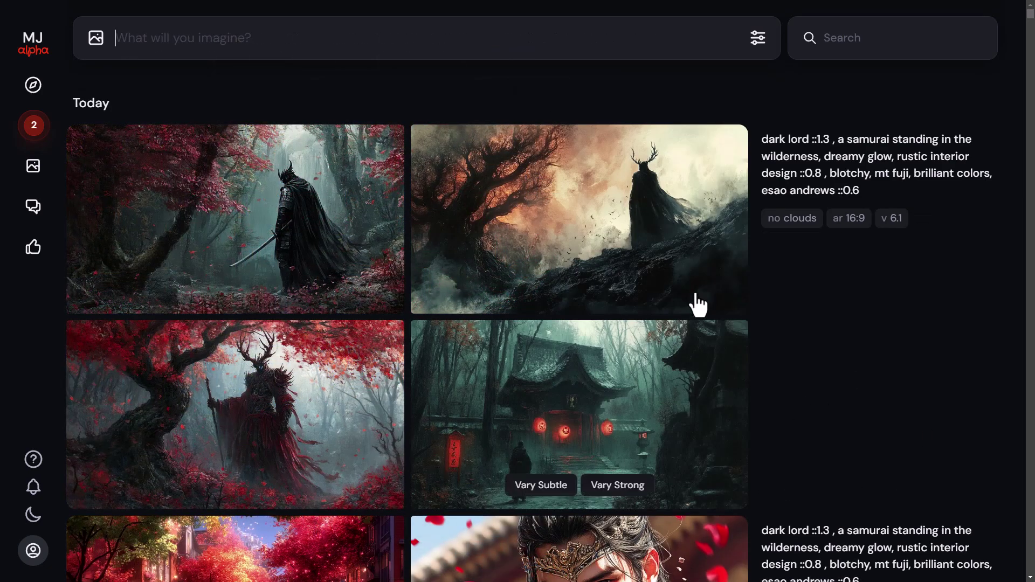
View the shrine image full-screen, browse to the red-petal warrior portrait, and dismiss the login pop-up.
{"action": "left_click", "coordinate": [608, 372]}
{"action": "left_click", "coordinate": [485, 300]}
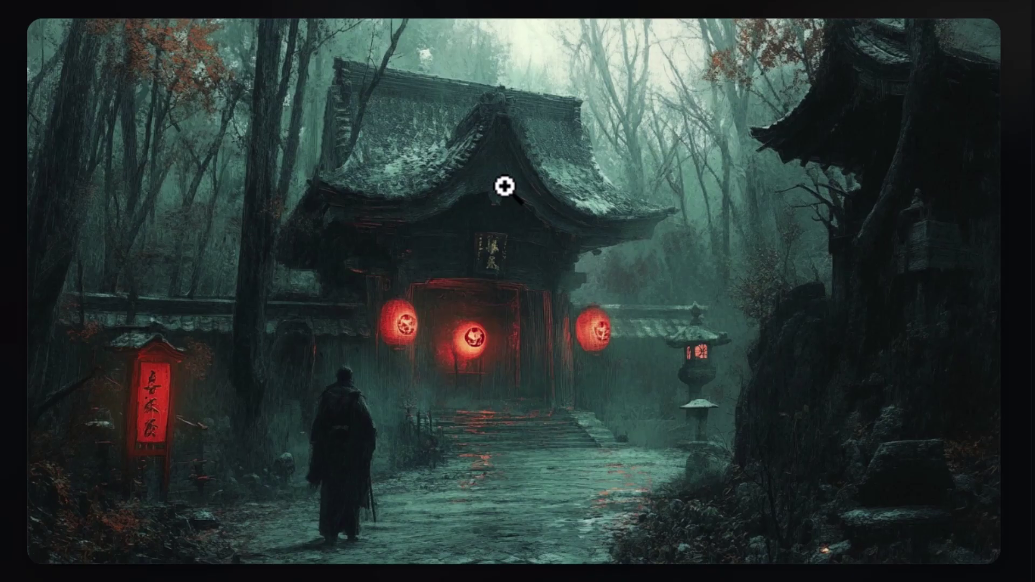
{"action": "key", "text": "Right"}
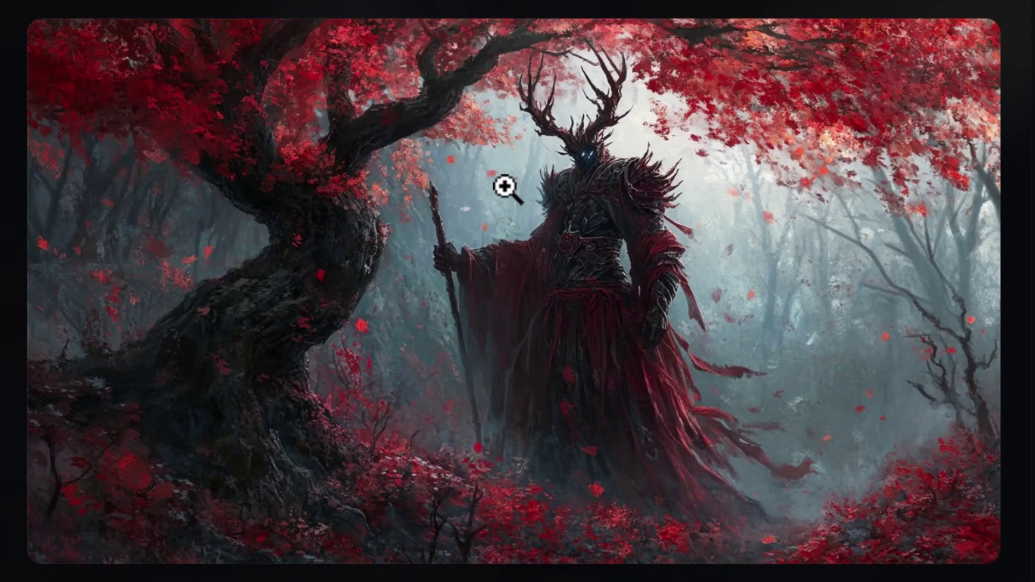
{"action": "key", "text": "Right"}
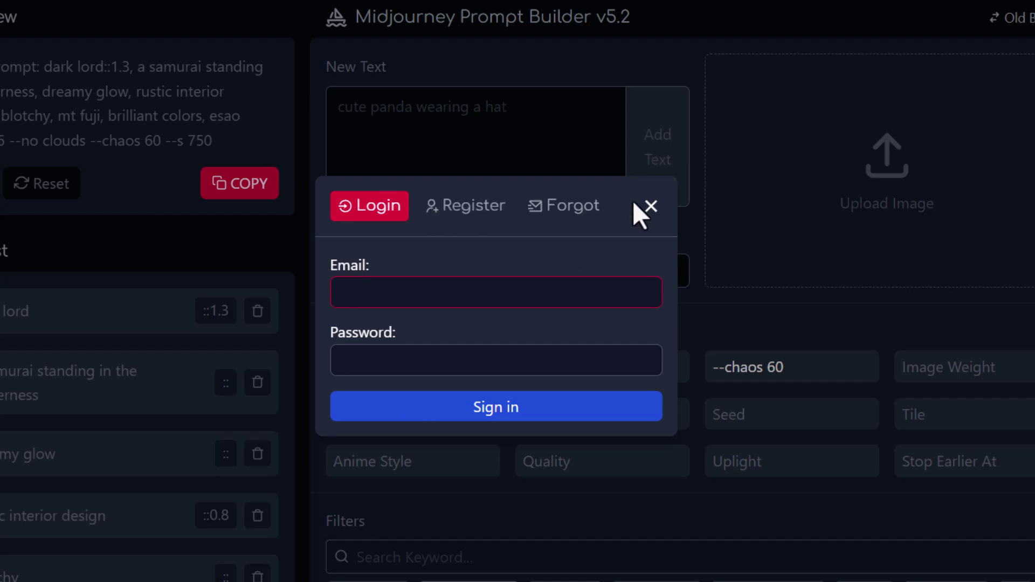
{"action": "left_click", "coordinate": [650, 207]}
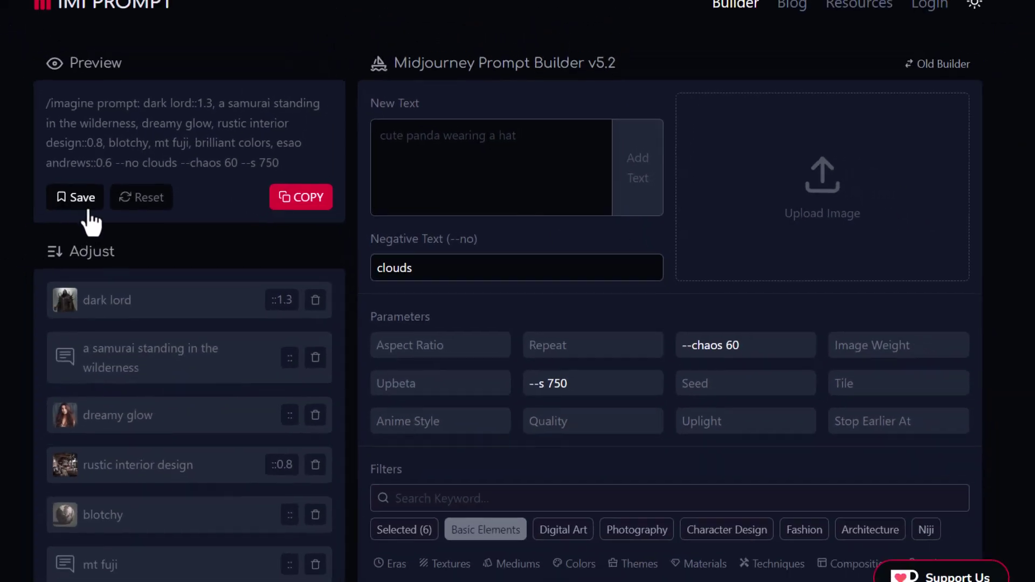
{"action": "scroll", "coordinate": [679, 378], "scroll_direction": "down", "scroll_amount": 5}
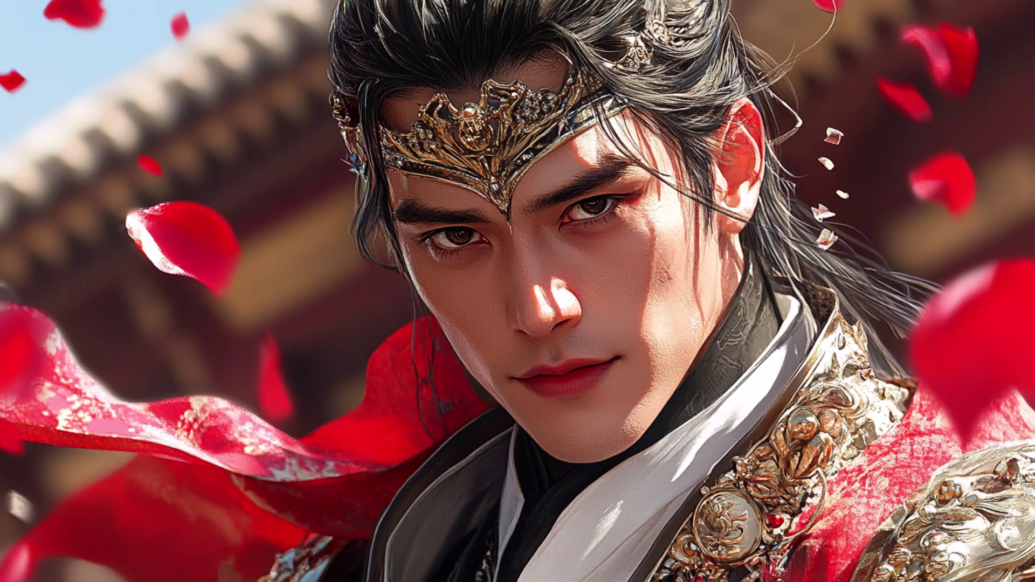